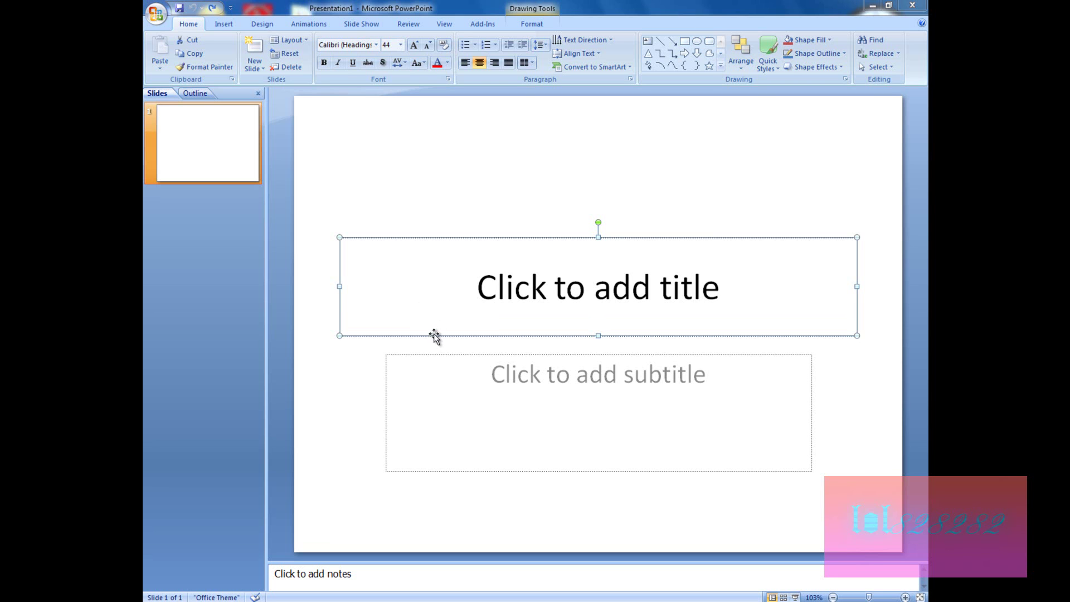
Step: Change the slide's layout from Title Slide to Blank
click(432, 206)
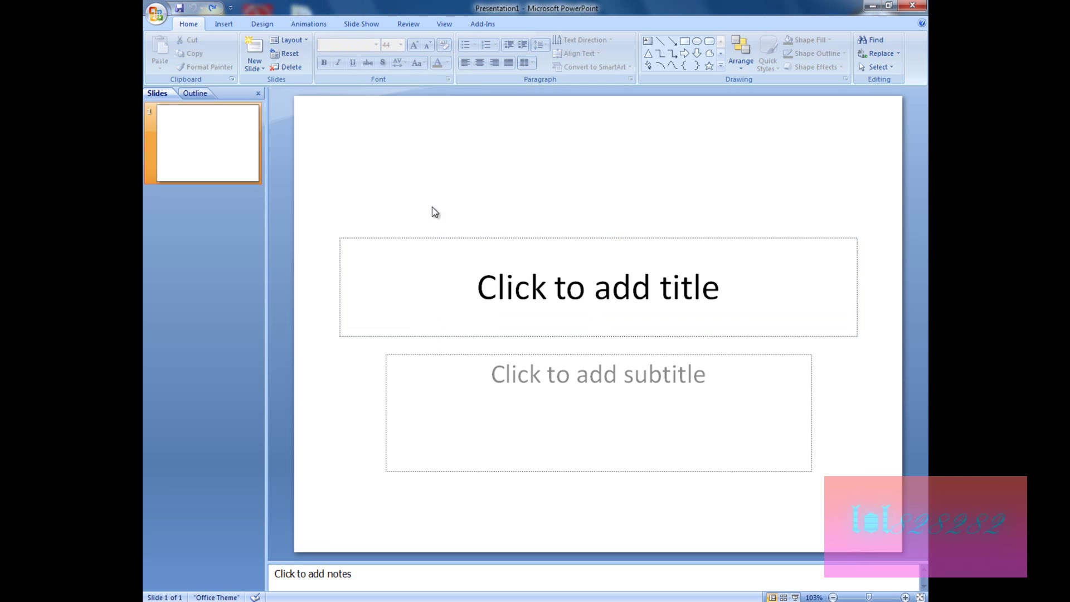
click(304, 41)
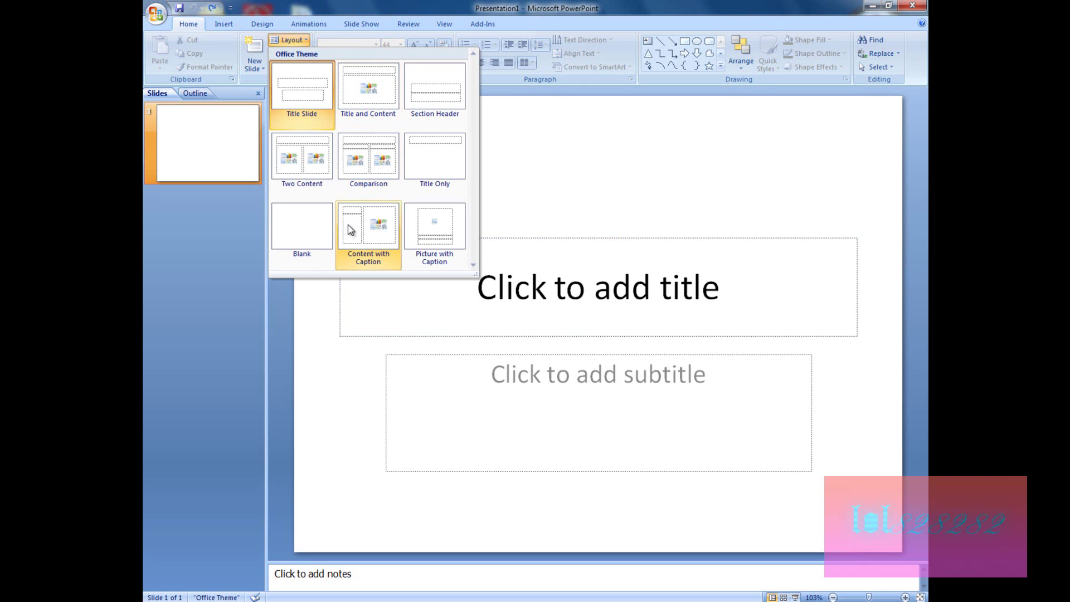
click(303, 232)
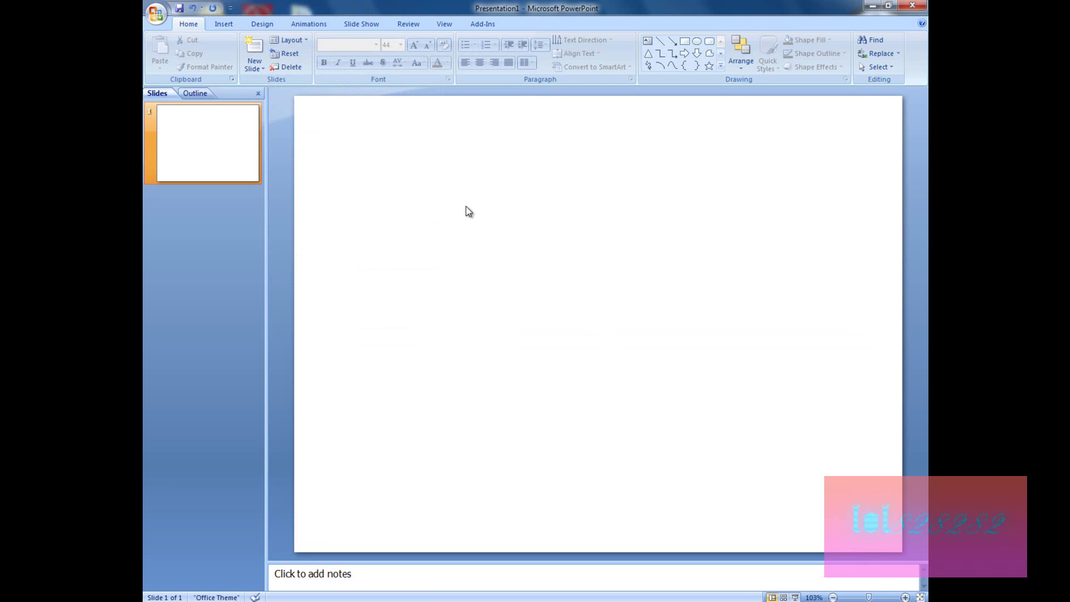
right_click(466, 206)
click(521, 112)
click(300, 41)
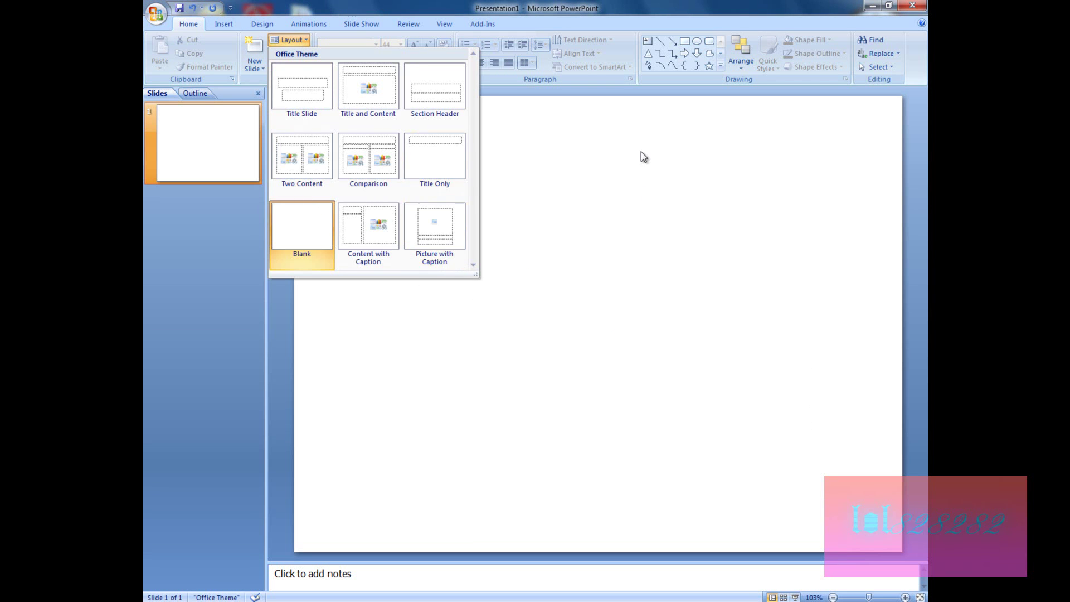
click(633, 253)
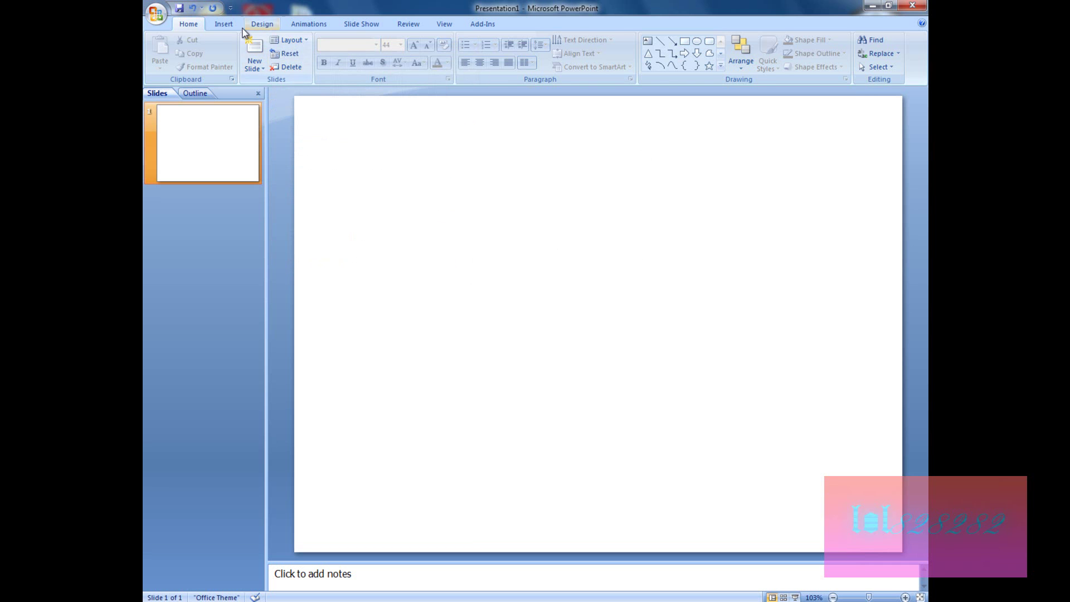
Step: Insert the picture bff.jpg from the Downloads folder on Local Disk (D:) into the slide
click(216, 22)
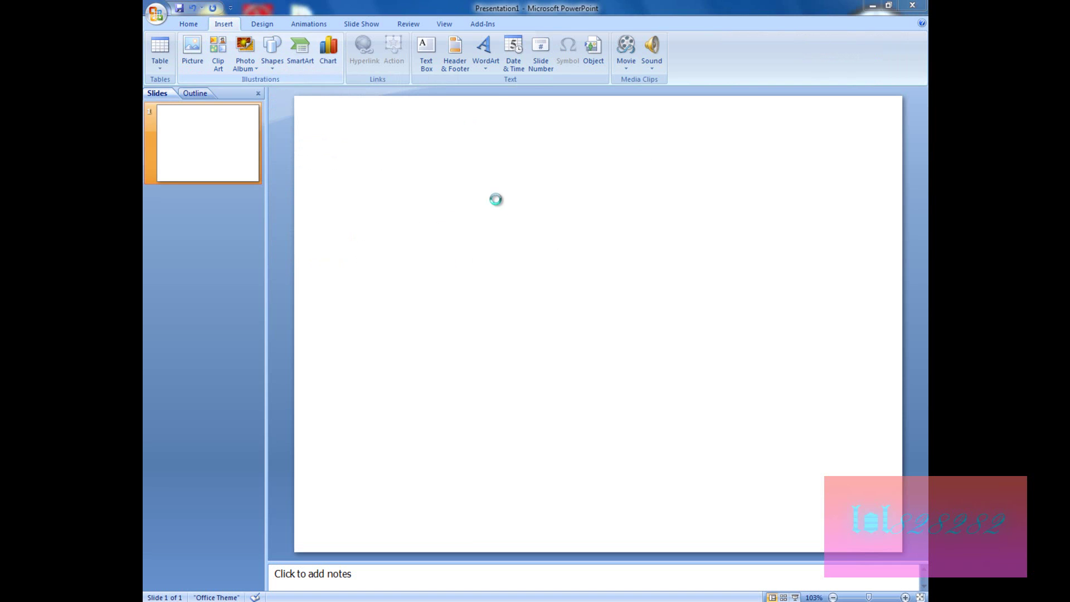
drag(238, 172, 248, 220)
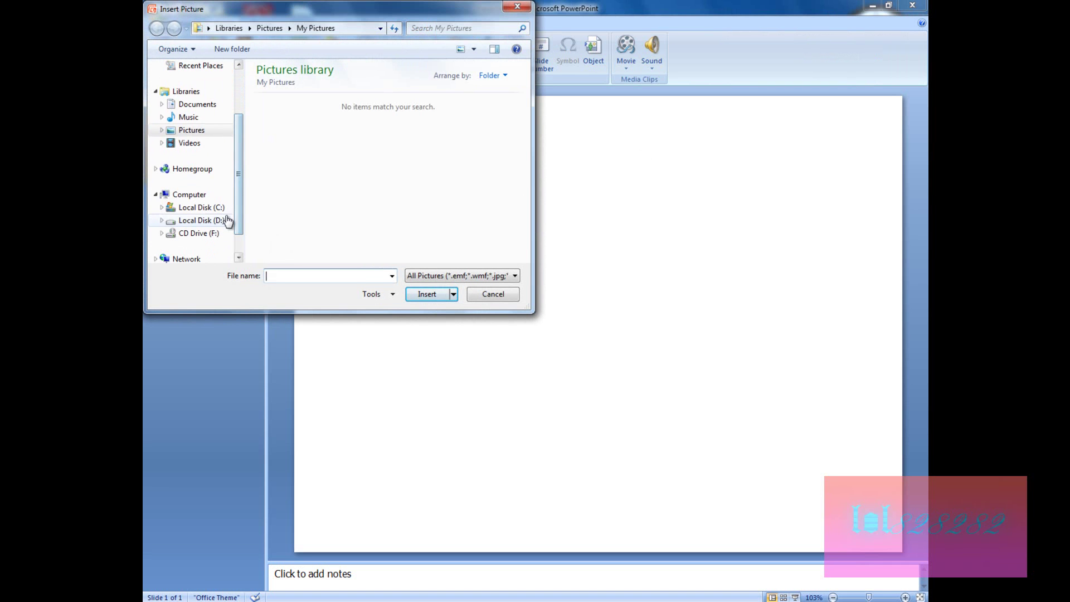
click(223, 221)
double_click(306, 101)
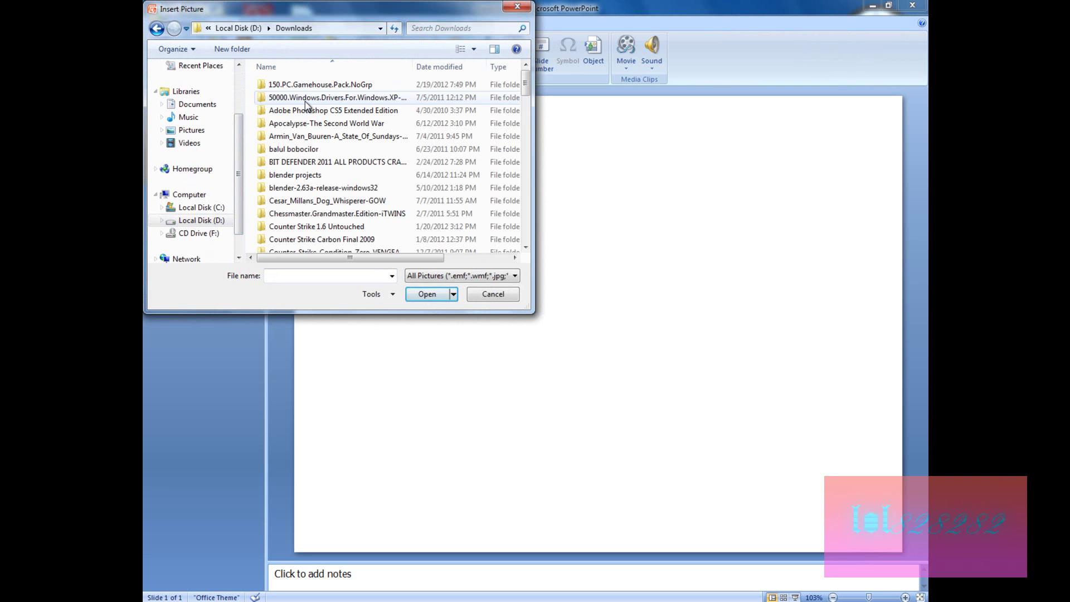
scroll(373, 142, down, 15)
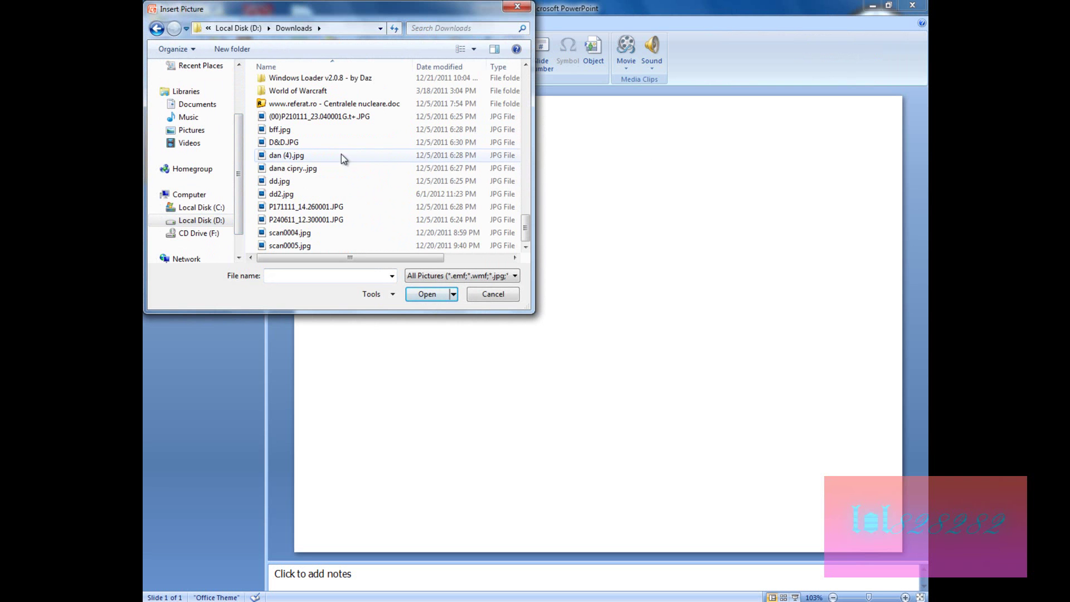
double_click(312, 129)
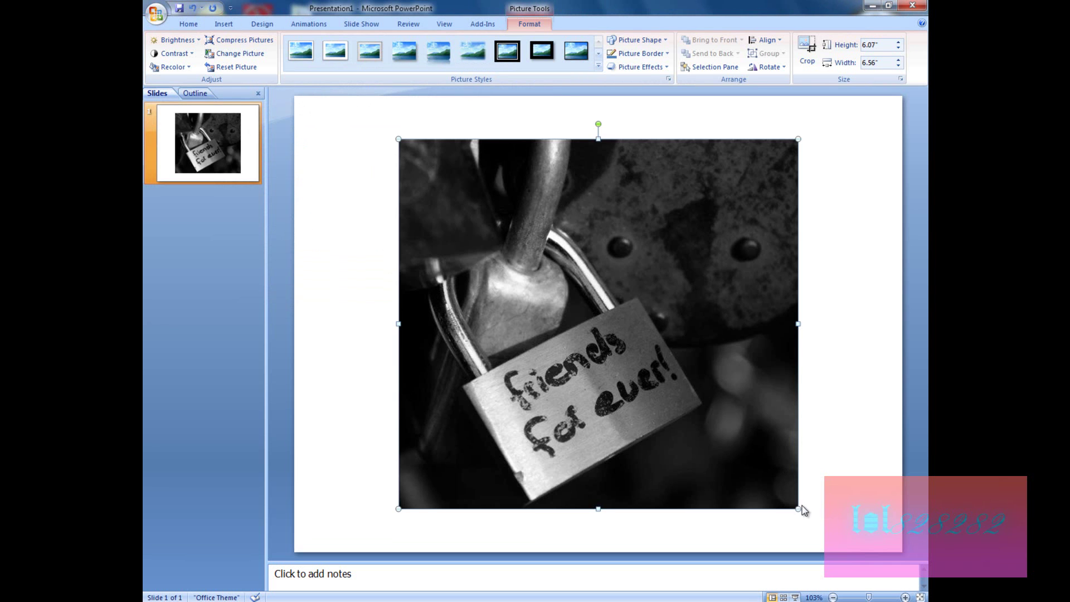
Step: Shrink the padlock picture to about 1.96" high by 2.12" wide and move it to the slide's right half
drag(798, 509, 528, 223)
drag(477, 193, 759, 306)
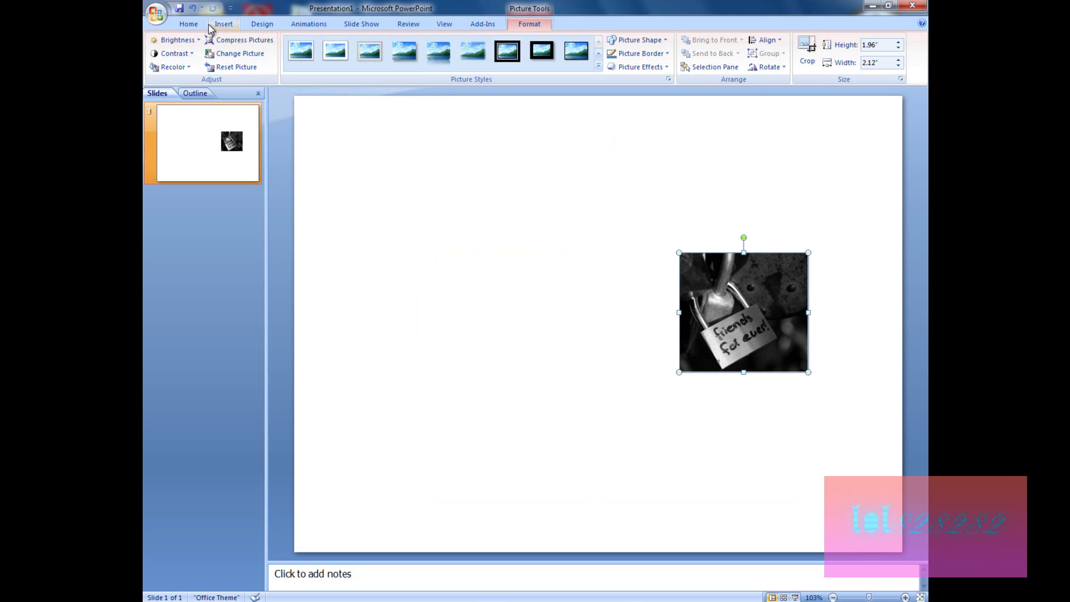
Step: Add a text box in the slide's upper-left area containing the single line "Friends"
click(188, 23)
click(224, 24)
click(426, 56)
drag(325, 162, 518, 303)
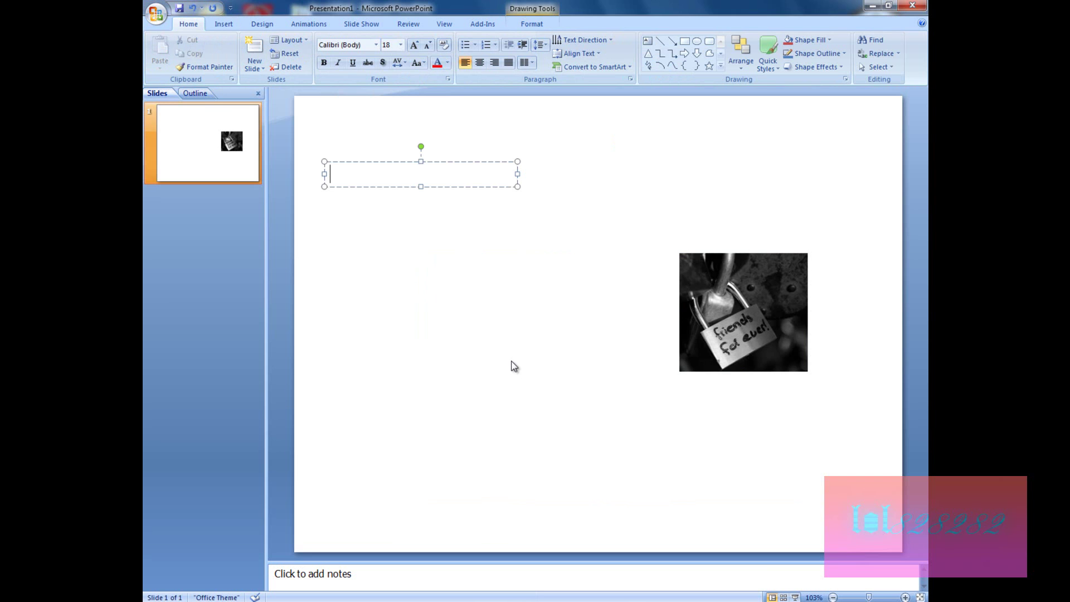
text(Friends)
key(Return)
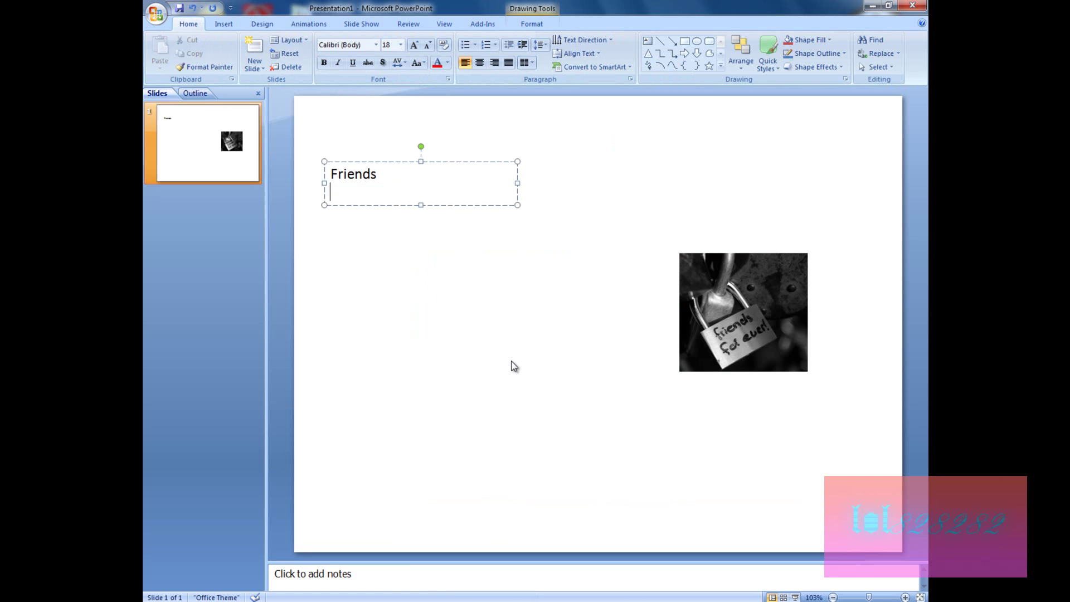
key(BackSpace)
Step: Place the Friends text box and the picture roughly side by side, and narrow the text box to fit its word
drag(479, 184, 494, 230)
drag(756, 341, 649, 286)
click(411, 225)
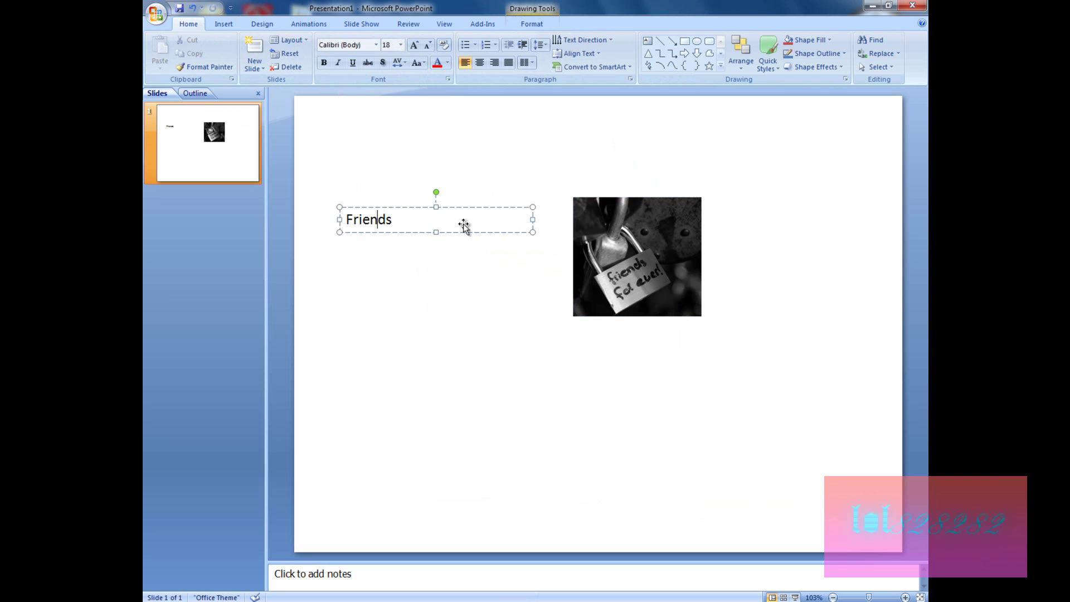
drag(534, 219, 407, 218)
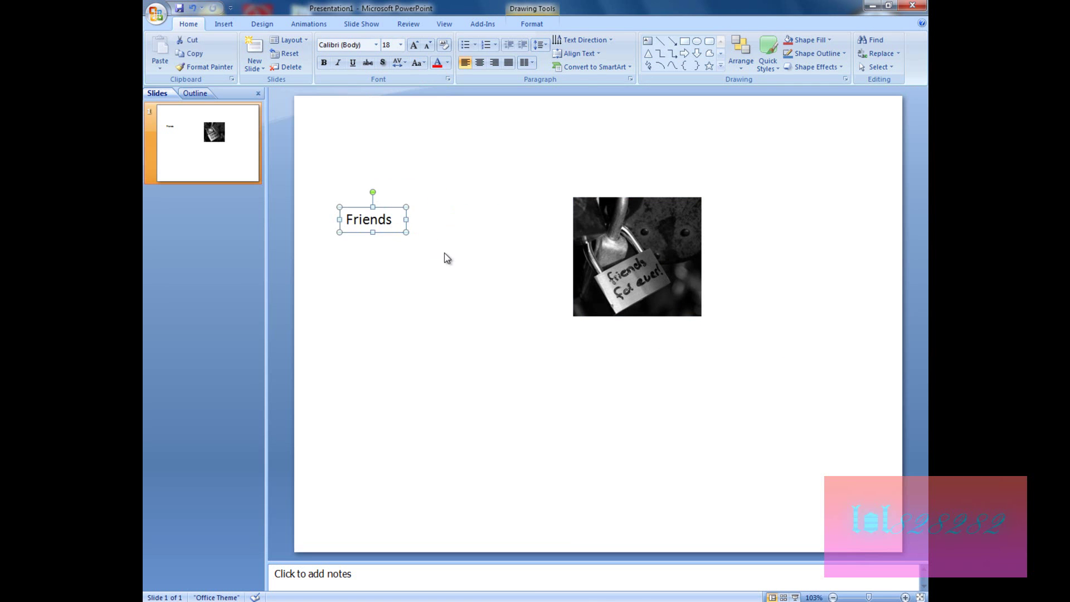
click(443, 251)
Step: Add a Fade entrance effect to the padlock picture using Custom Animation
click(316, 25)
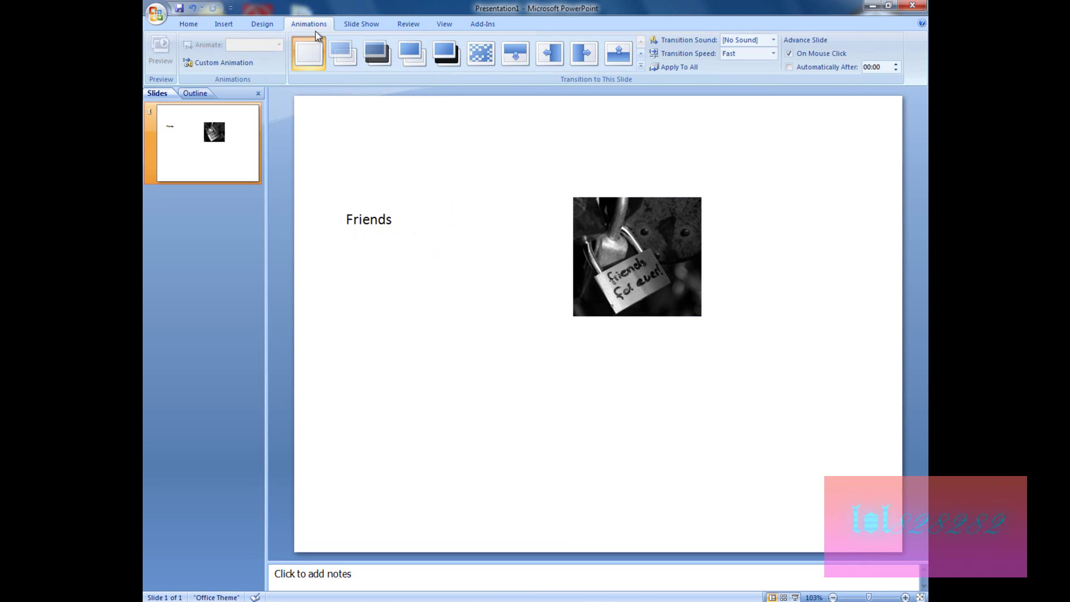
click(237, 67)
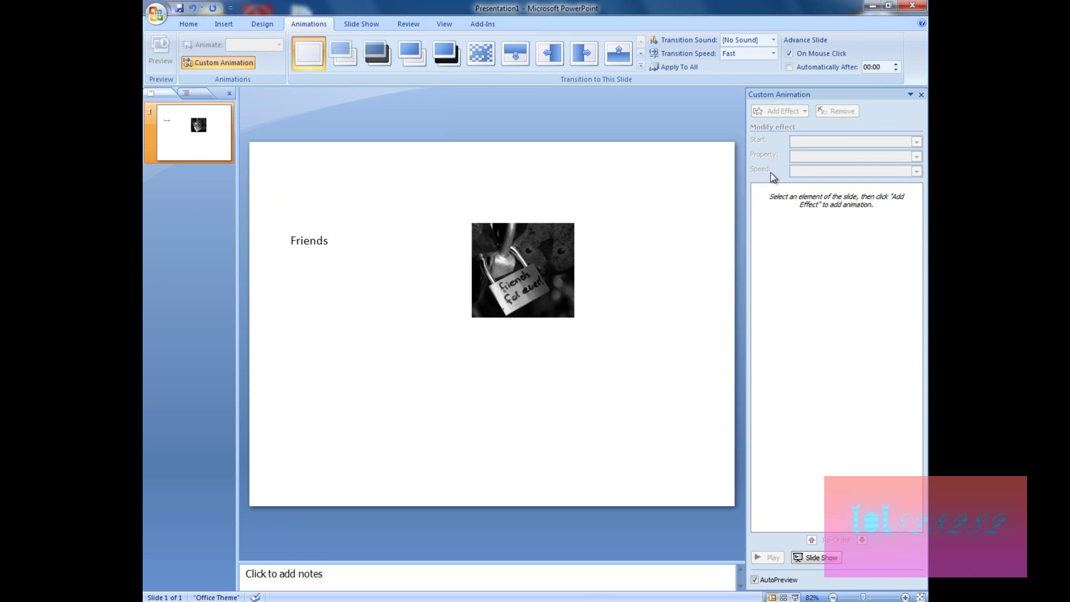
click(530, 248)
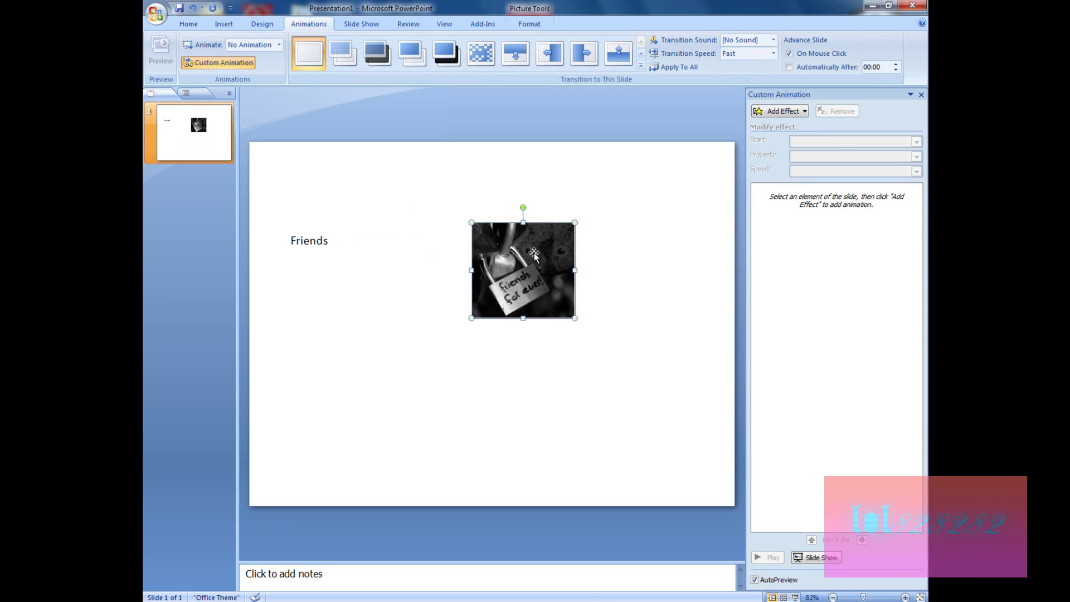
click(793, 112)
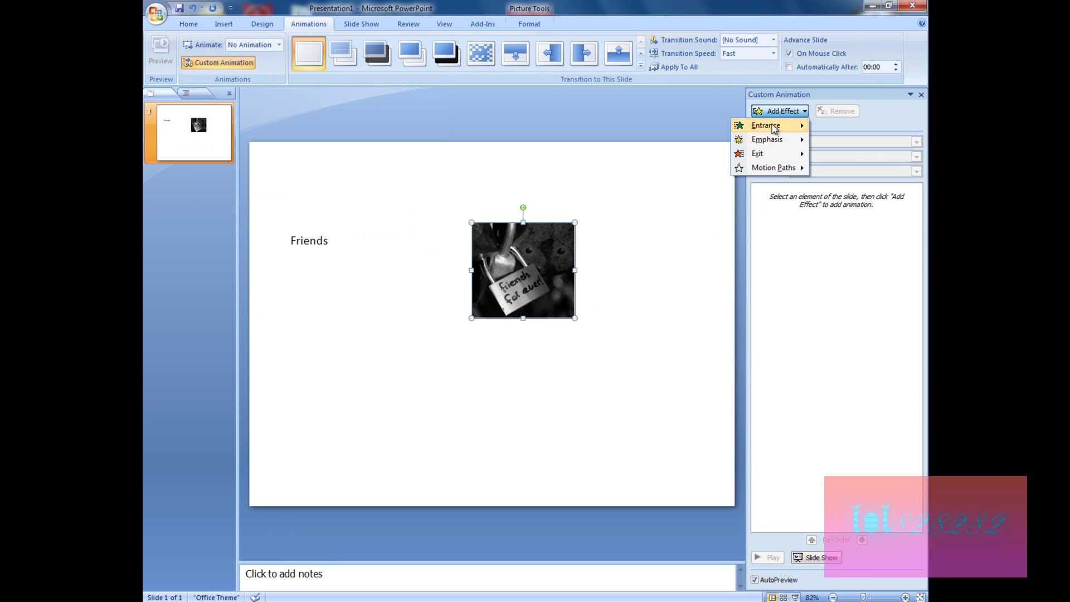
mouse_move(775, 149)
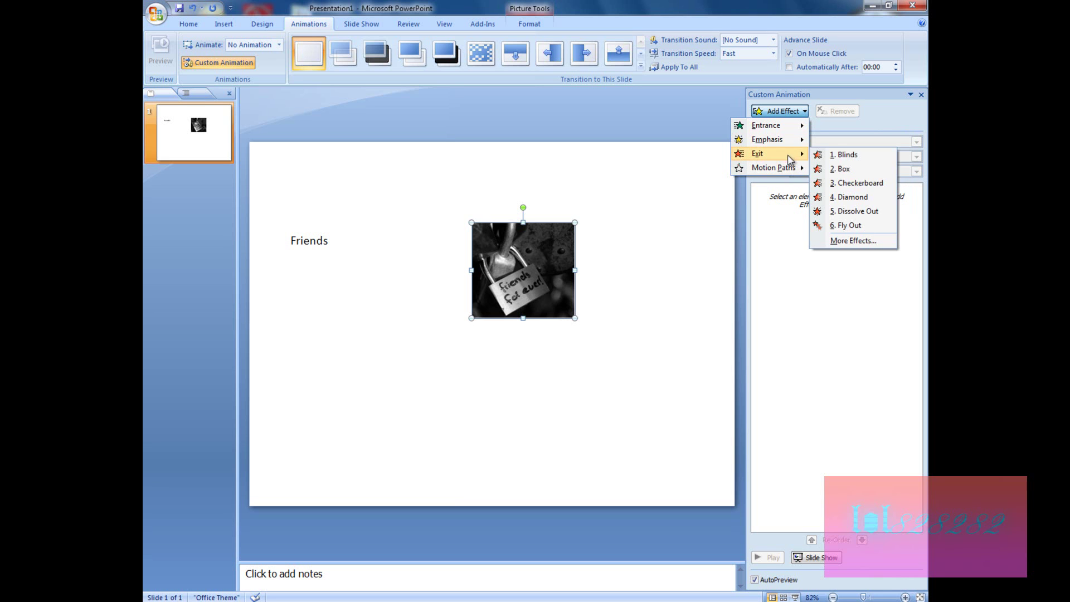
mouse_move(791, 170)
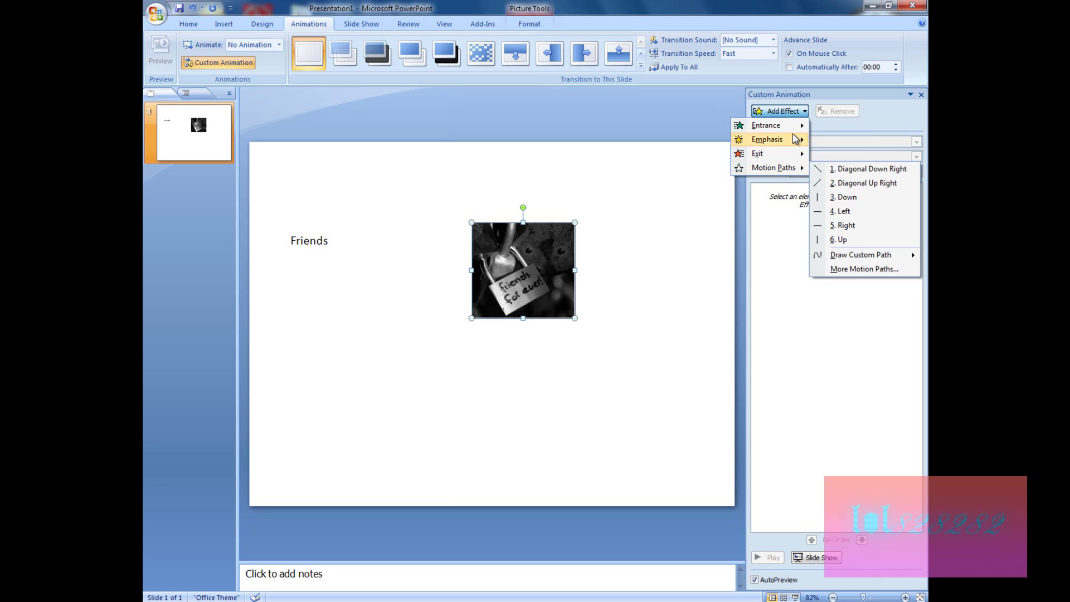
mouse_move(795, 126)
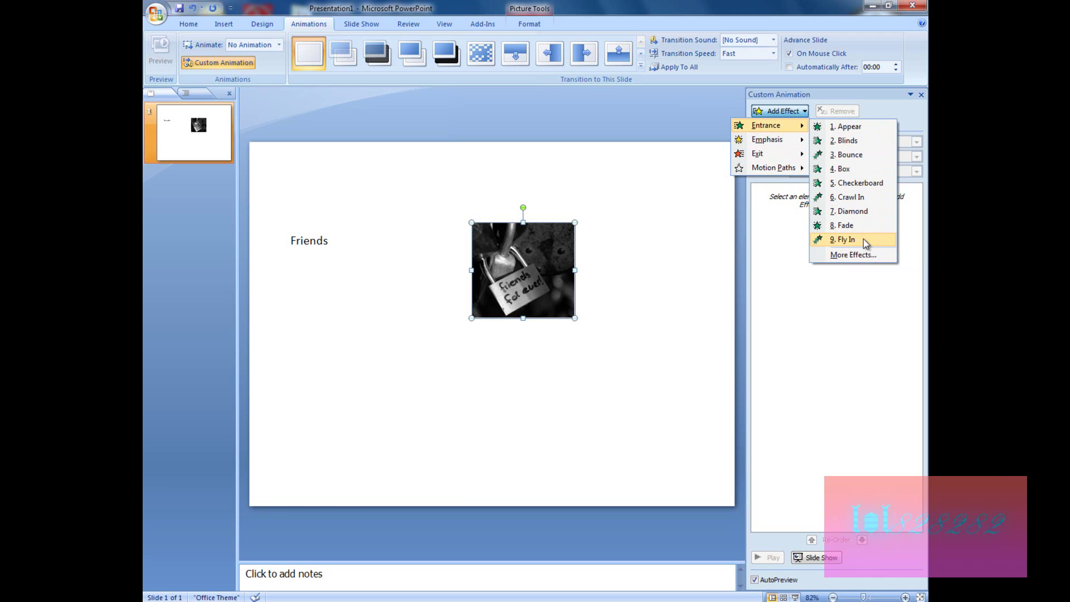
click(858, 225)
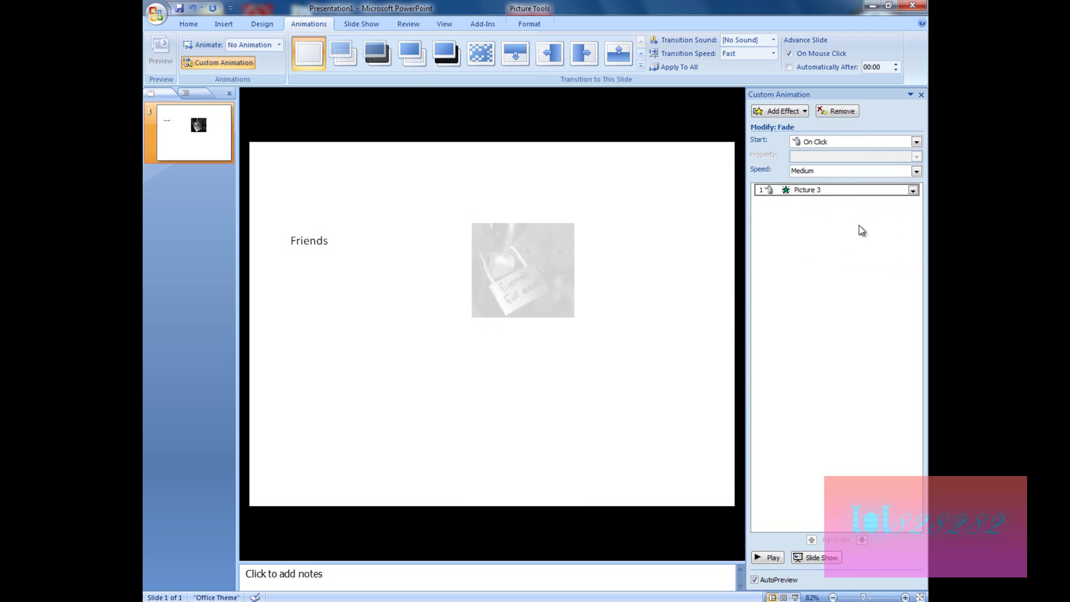
Step: Set a trigger in the picture's Fade timing so the effect starts on click of TextBox 4: Friends
right_click(819, 192)
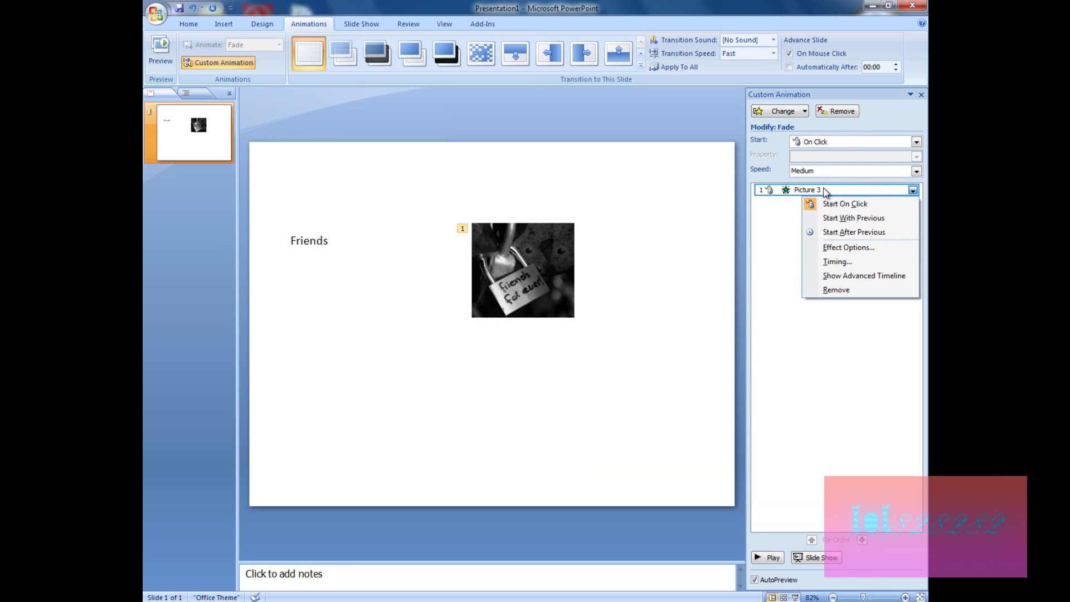
click(851, 261)
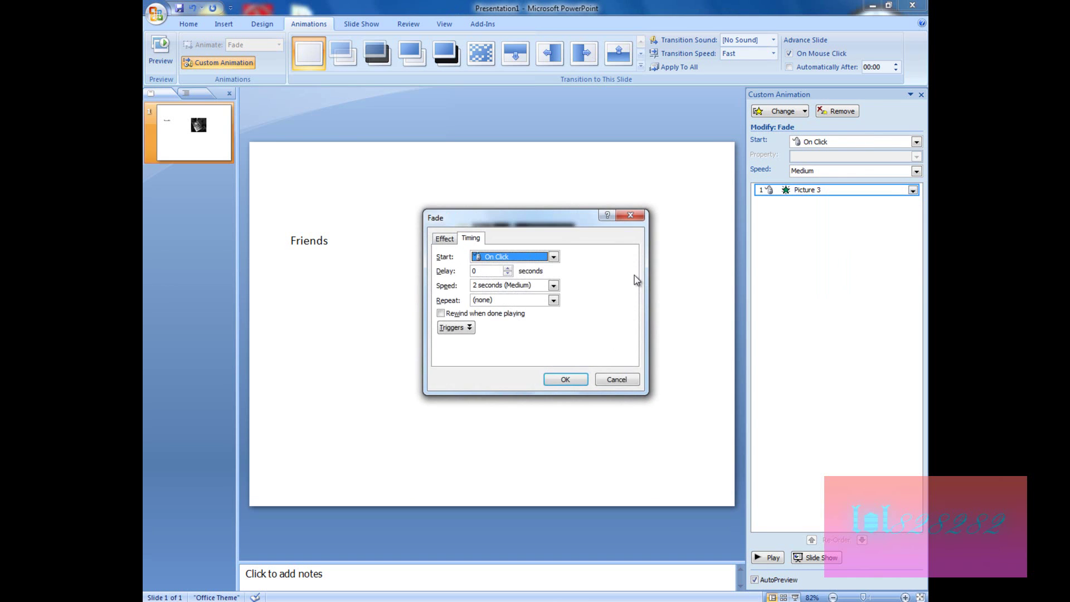
click(453, 331)
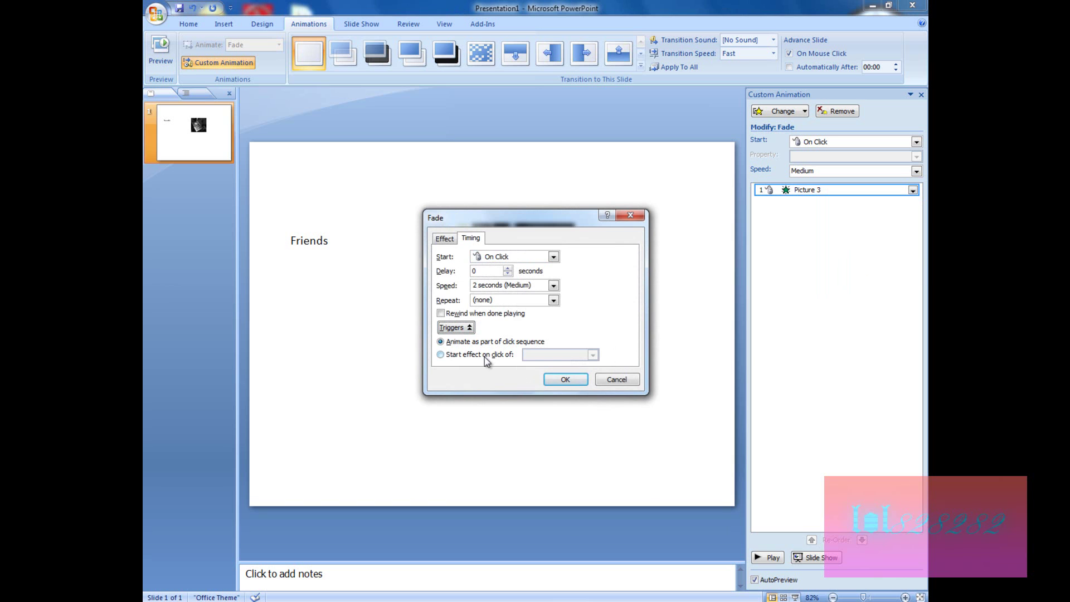
drag(503, 216, 537, 235)
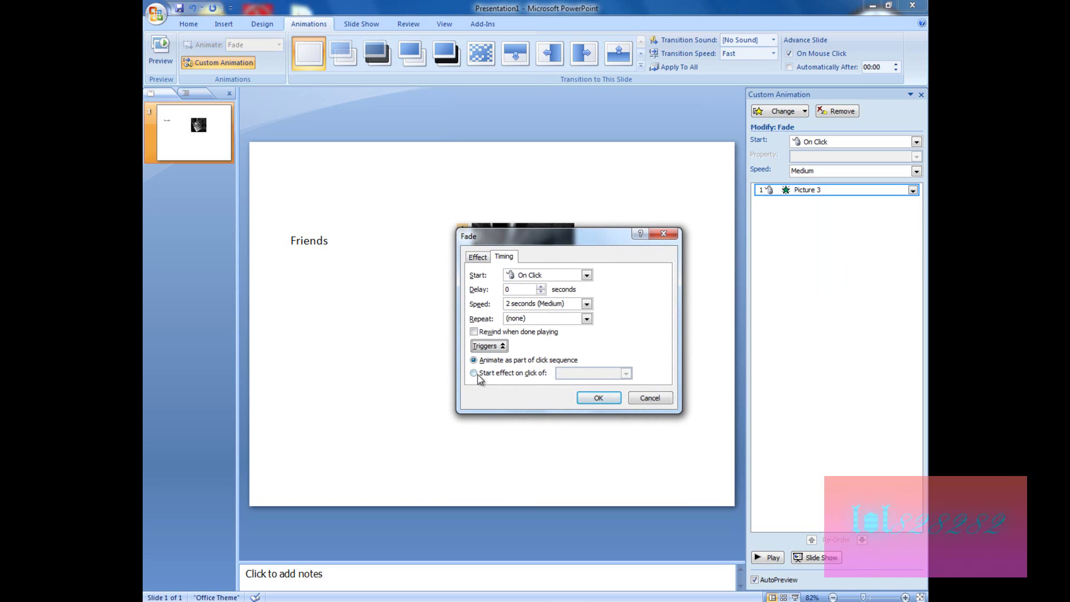
click(475, 374)
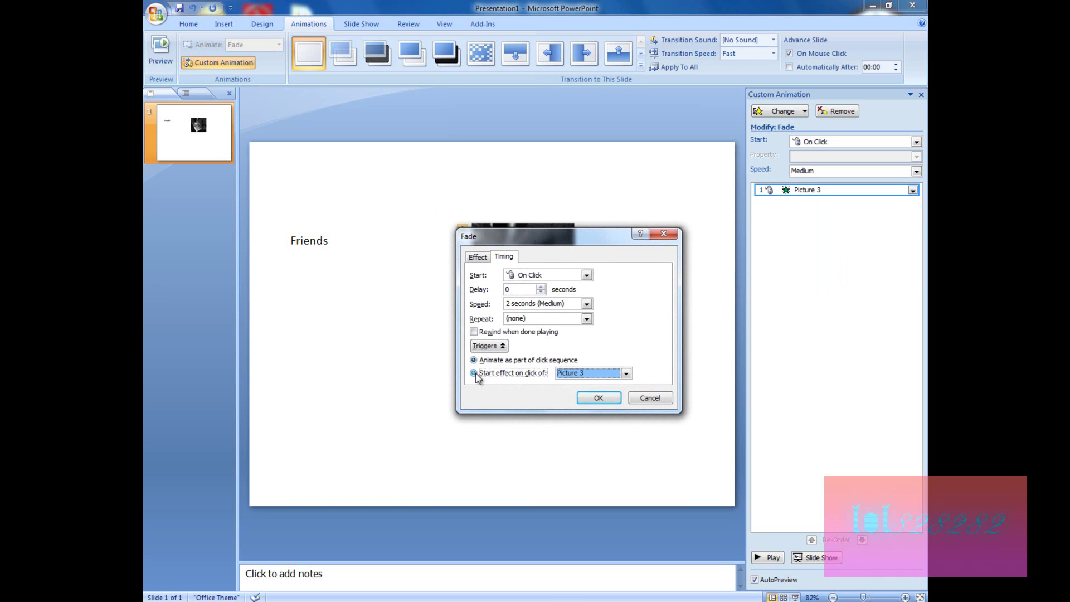
click(625, 373)
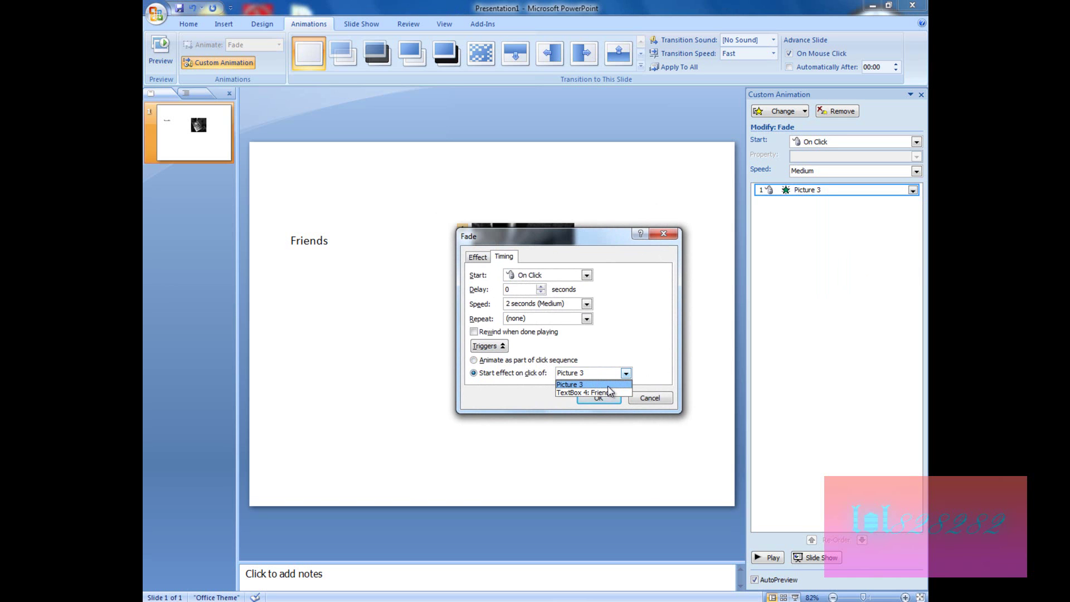
click(575, 241)
drag(573, 244, 559, 360)
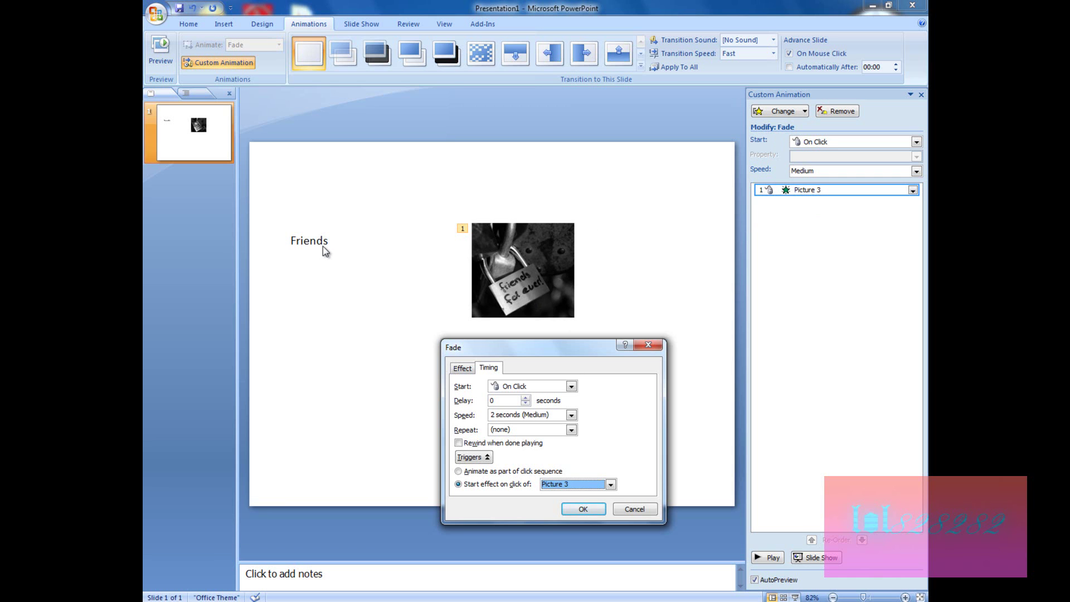
click(610, 485)
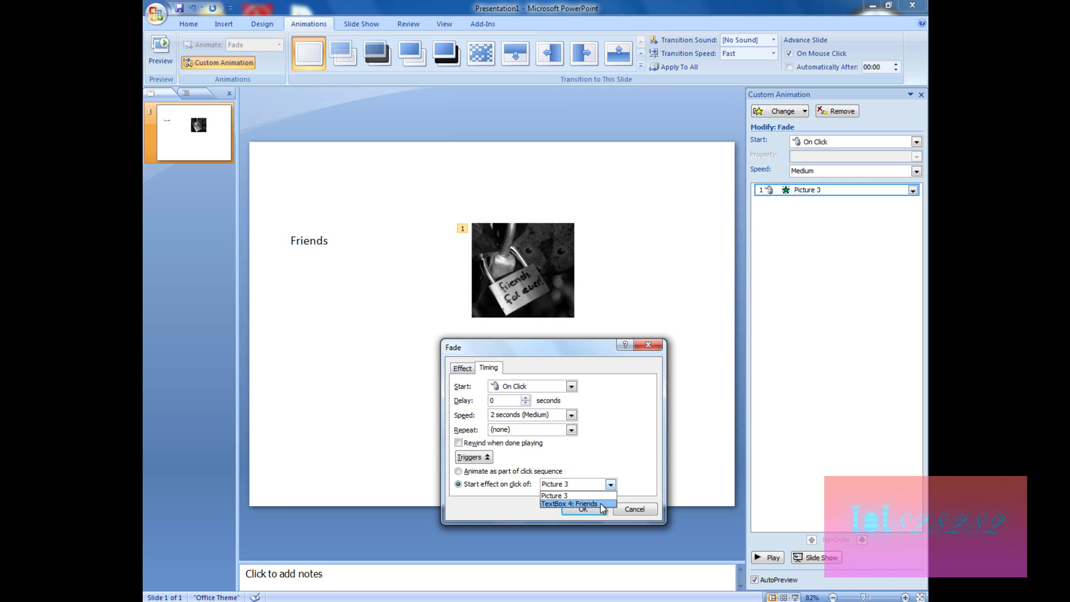
click(579, 504)
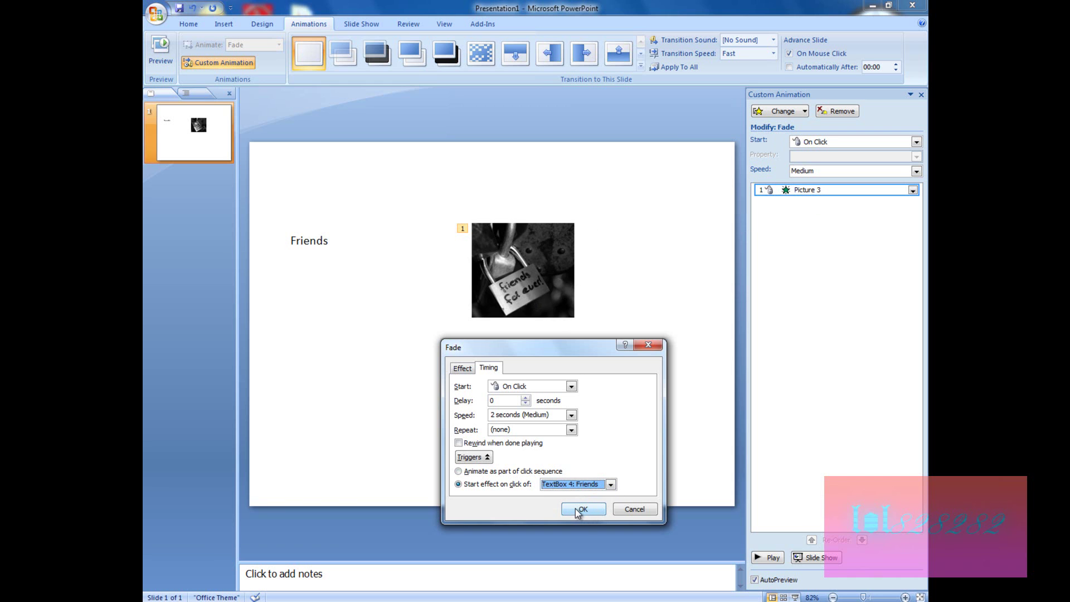
click(580, 509)
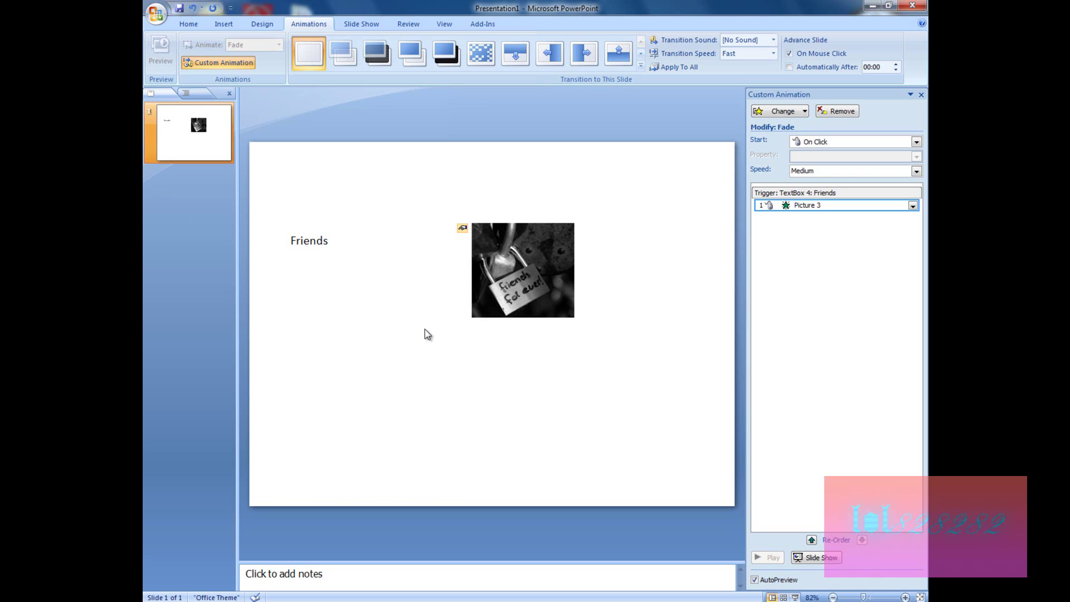
Step: Run the slide show and test the picture's trigger using the word Friends
key(F5)
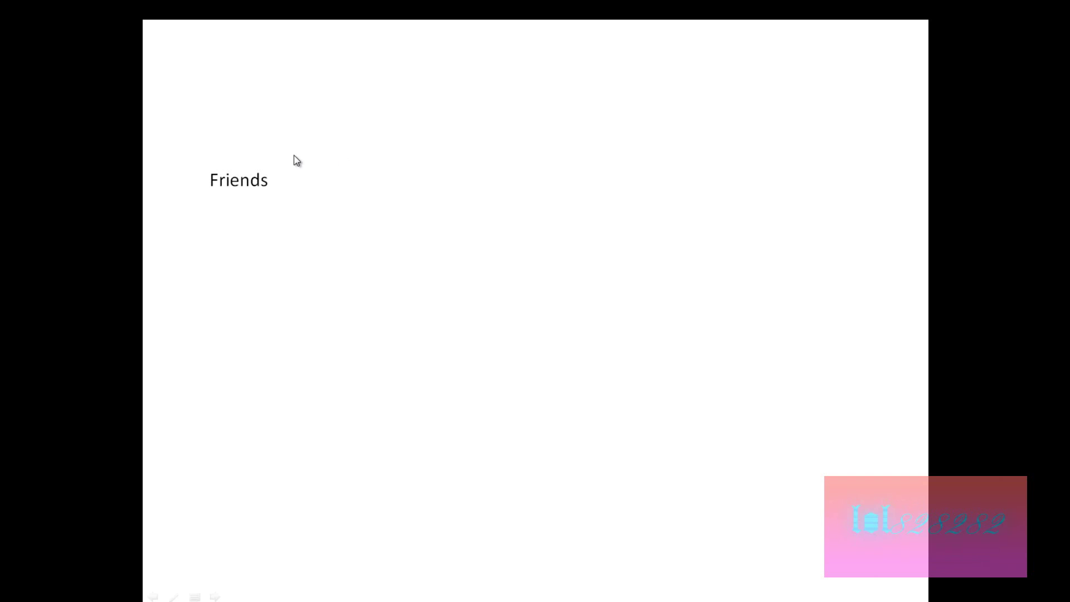
click(251, 188)
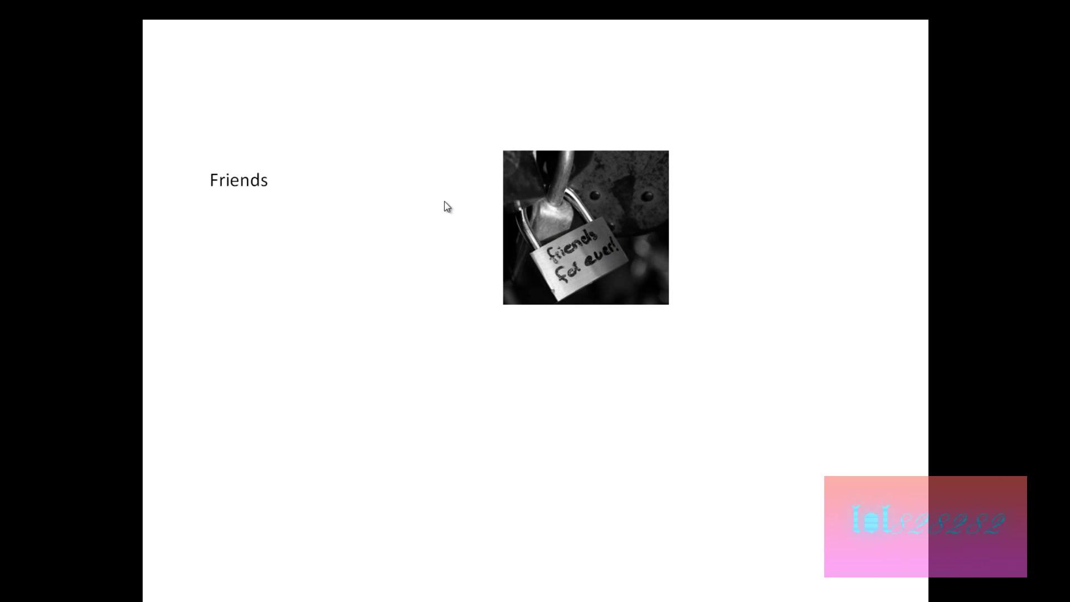
Step: Retest the picture's fade-in by triggering the word Friends several times, and end the slide show
click(252, 184)
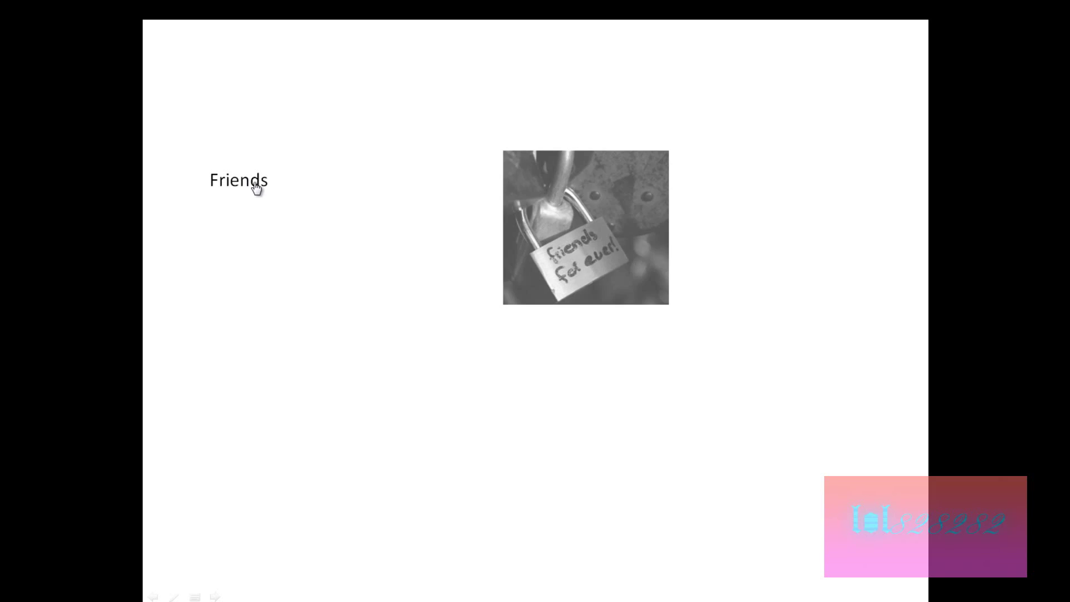
click(252, 187)
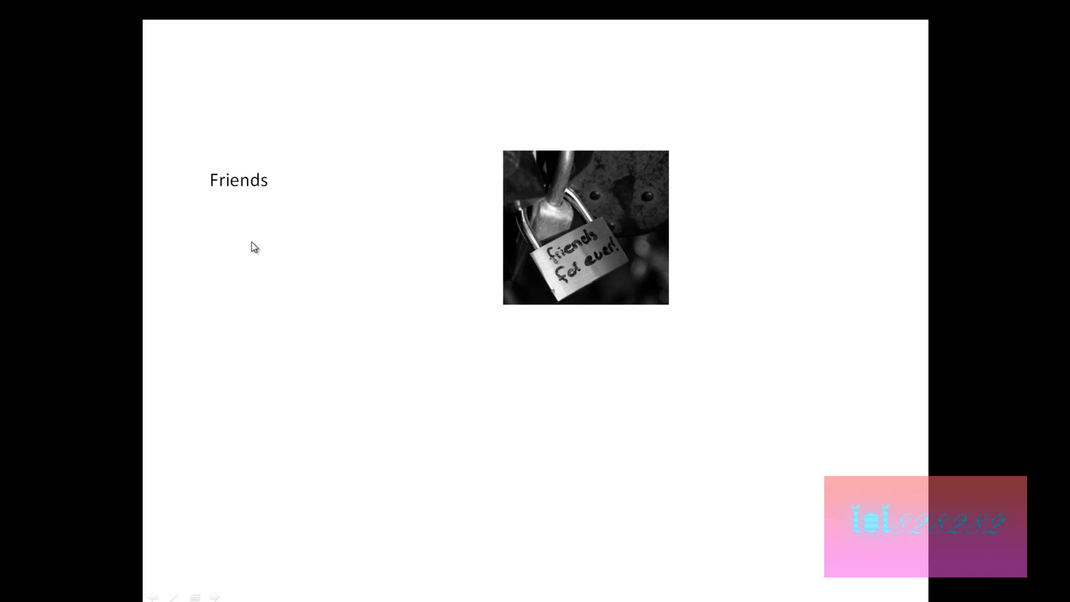
click(249, 185)
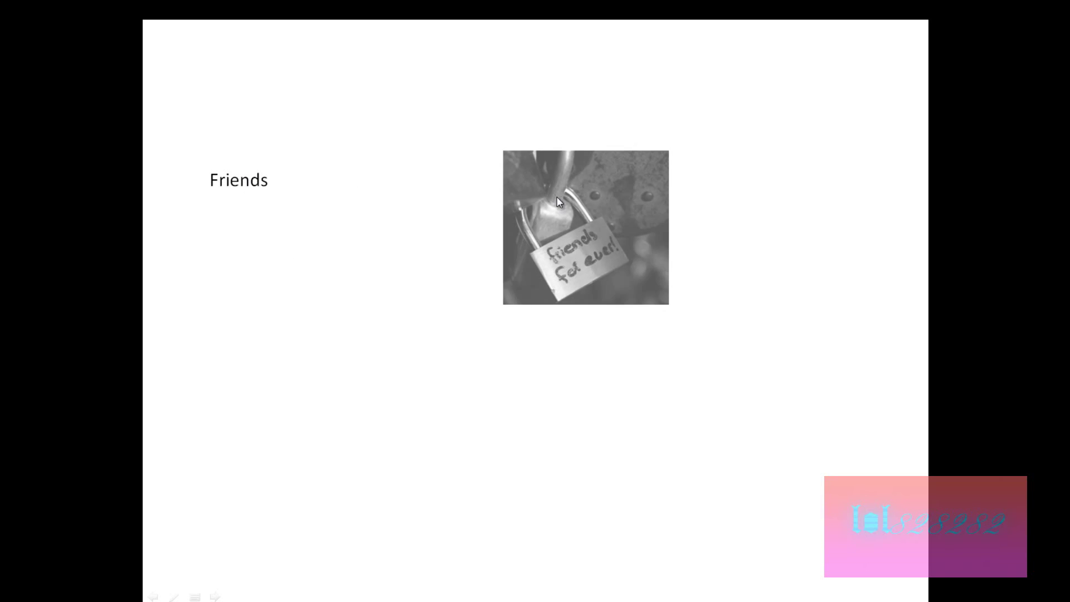
right_click(557, 200)
click(554, 334)
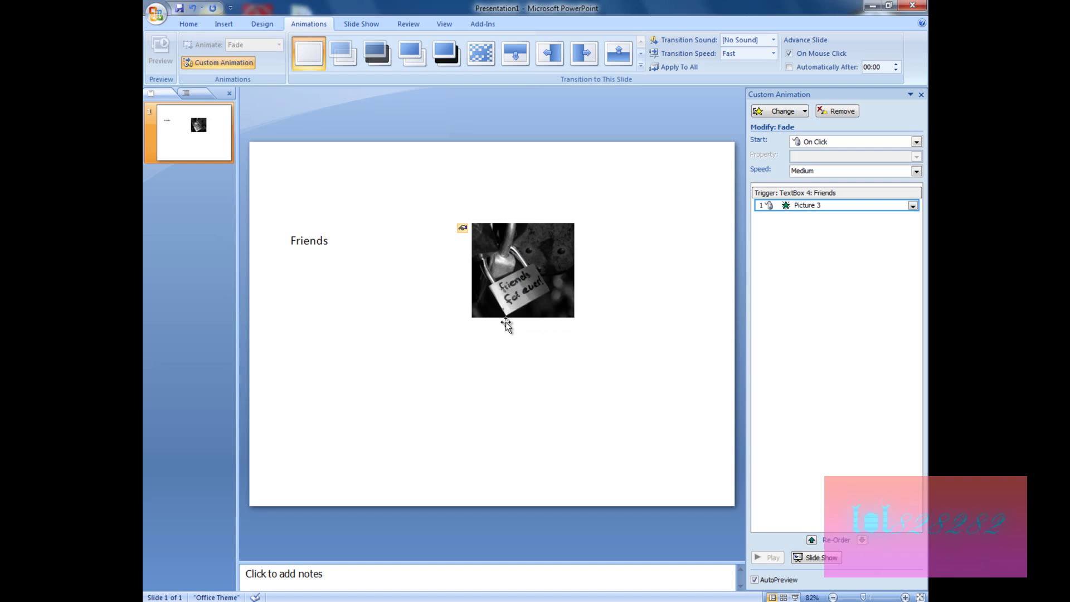
Step: Add a Diamond exit effect to the padlock picture
click(511, 259)
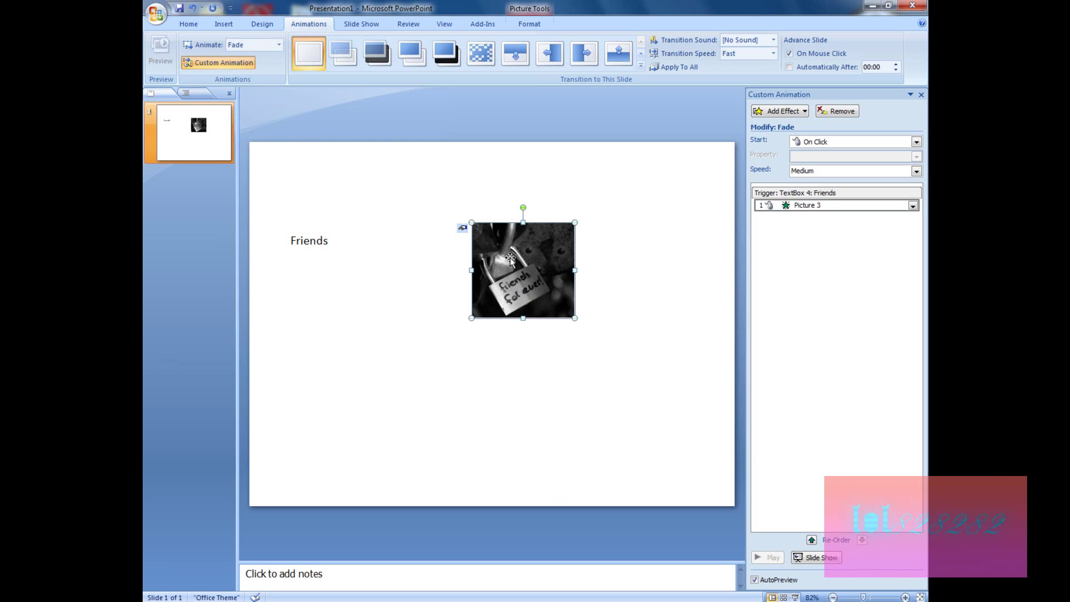
click(797, 111)
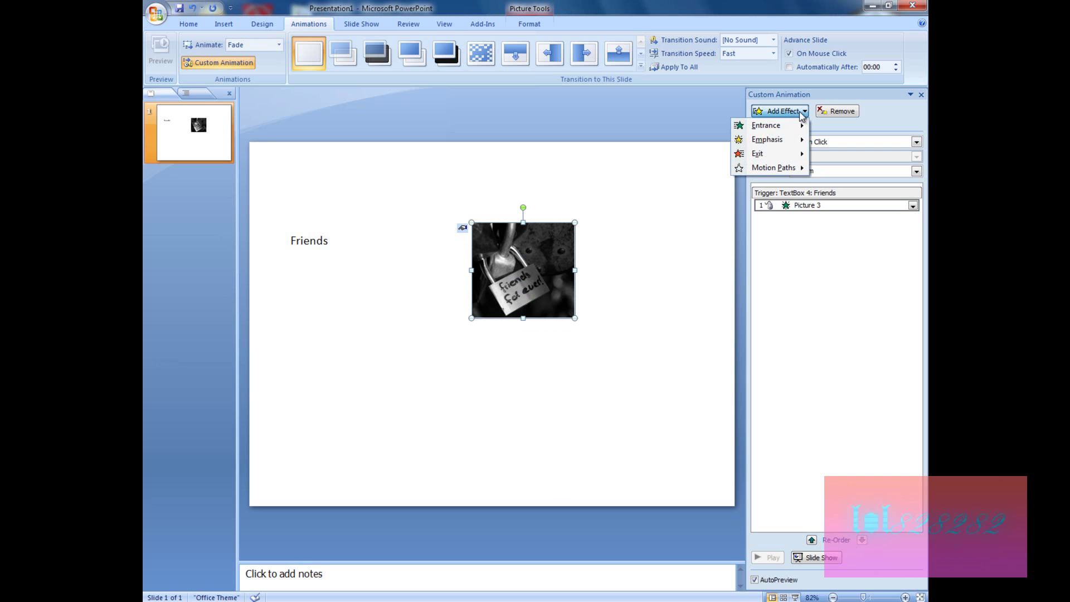
mouse_move(780, 153)
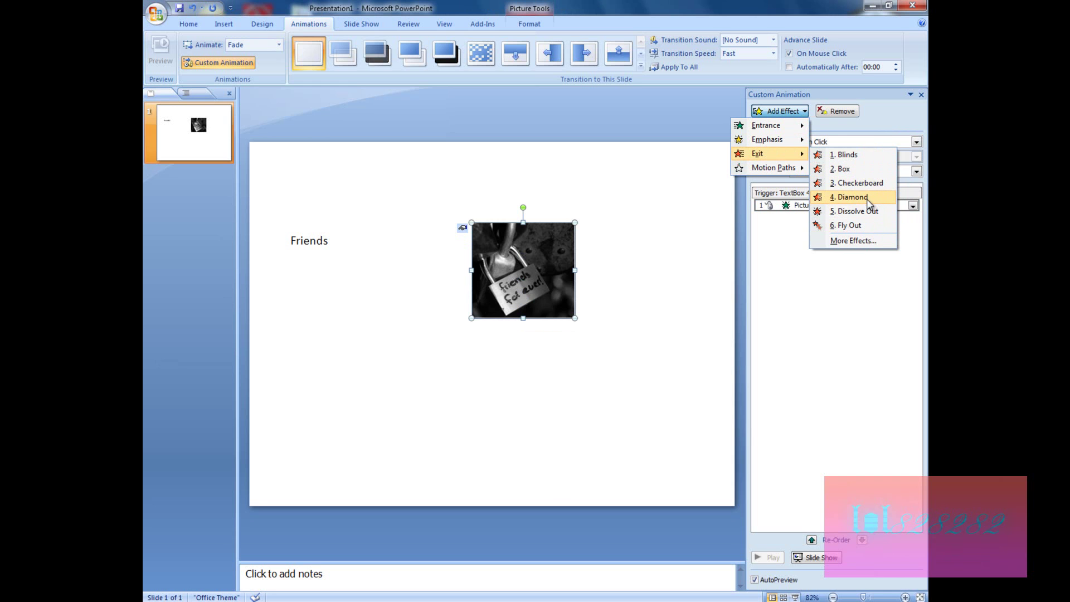
click(873, 198)
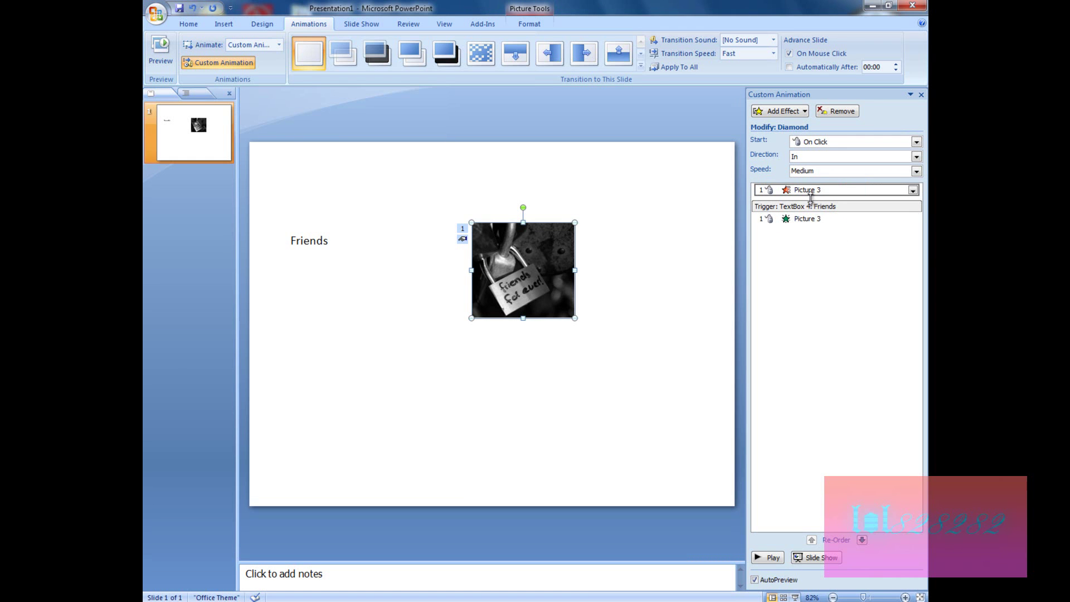
Step: Set a trigger in the Diamond exit effect's timing so it starts on click of TextBox 4: Friends
mouse_move(810, 190)
mouse_down()
mouse_move(813, 237)
mouse_move(811, 198)
mouse_up()
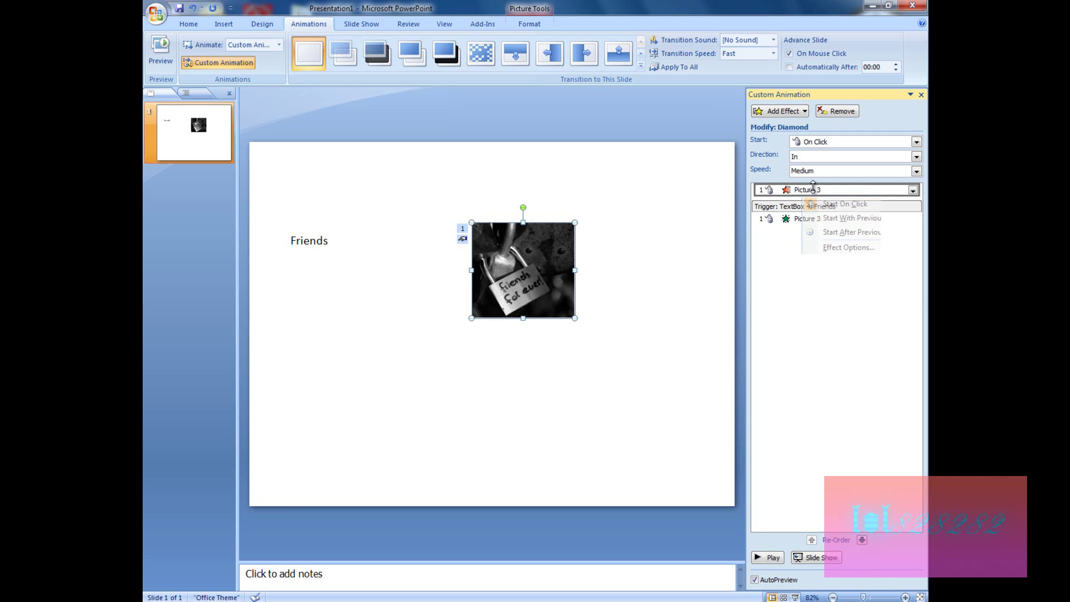
right_click(807, 192)
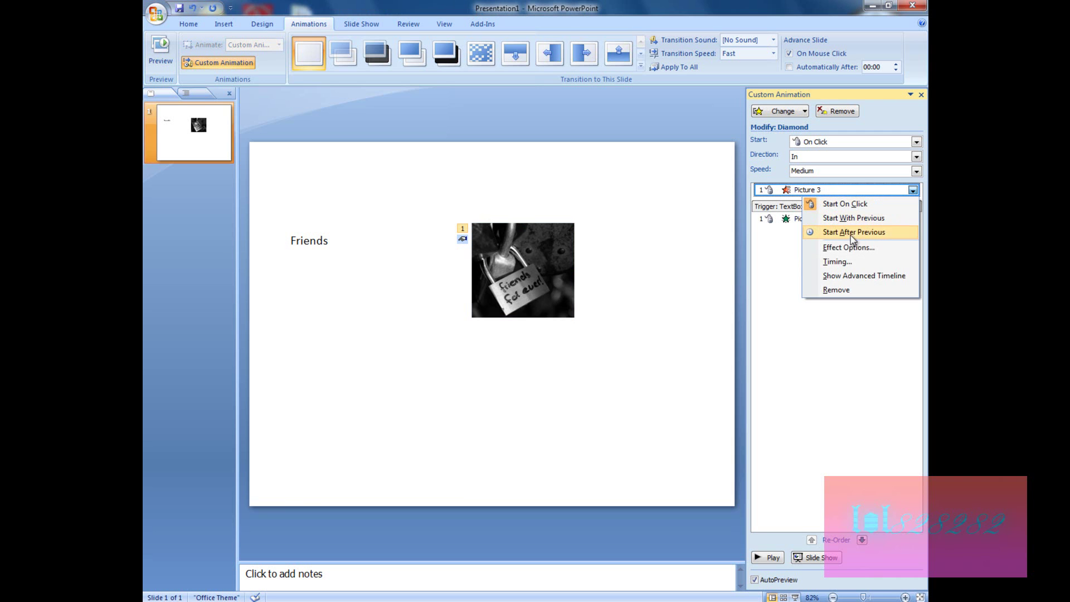
click(866, 263)
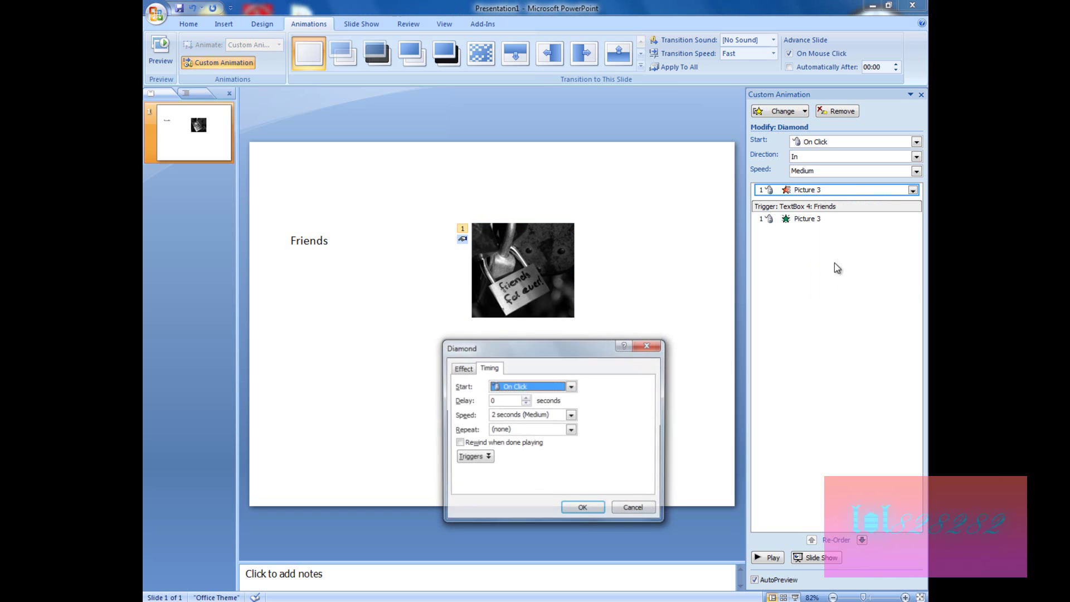
click(479, 458)
click(494, 484)
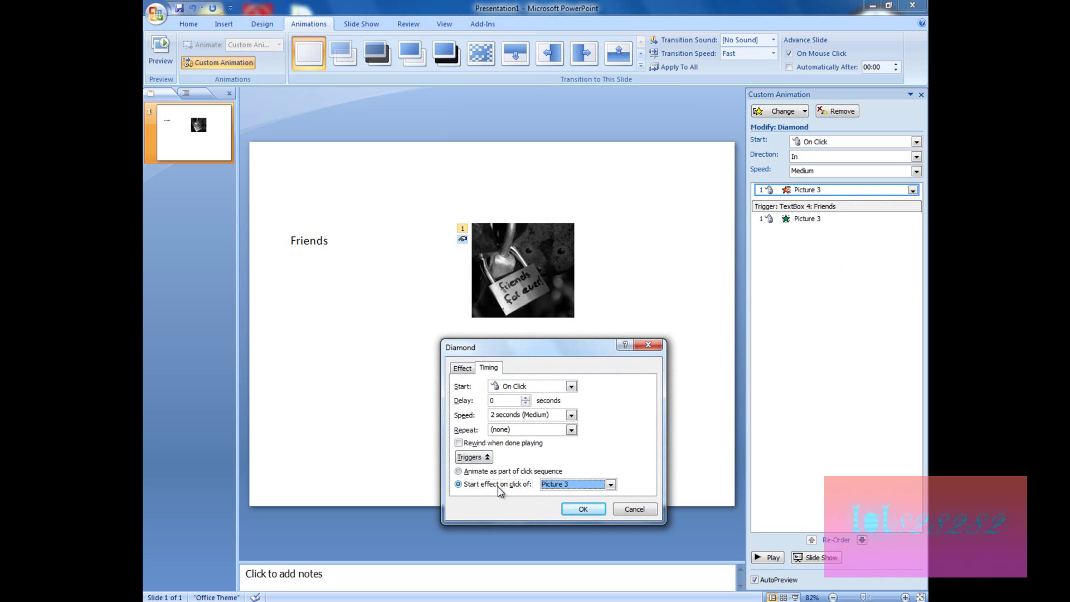
click(611, 484)
click(594, 503)
click(583, 508)
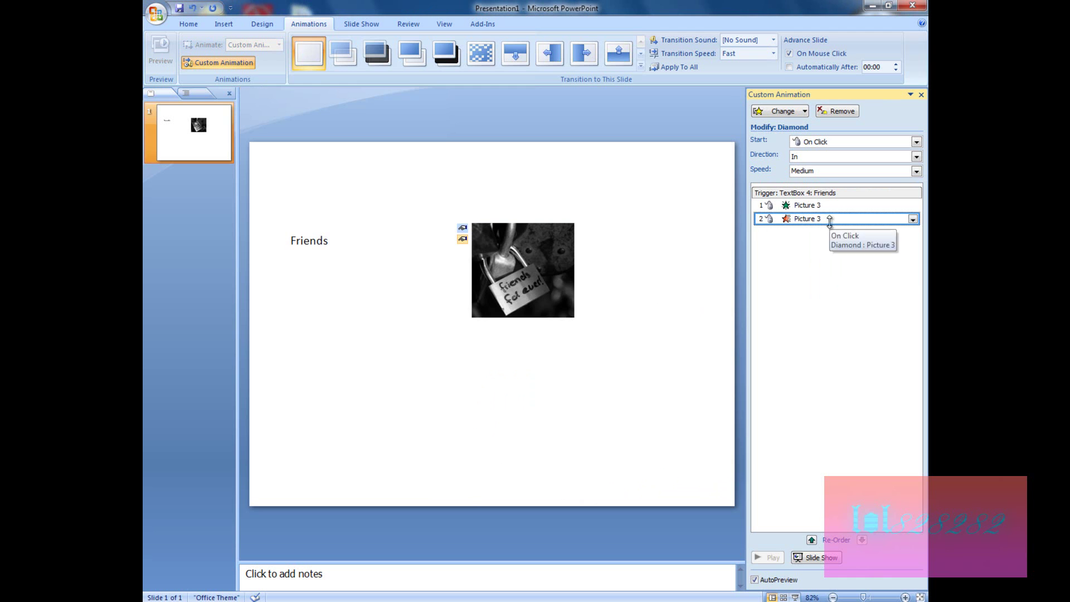
Step: Run the slide show, test the picture's entrance and Diamond exit using the word Friends, and end the show
key(F5)
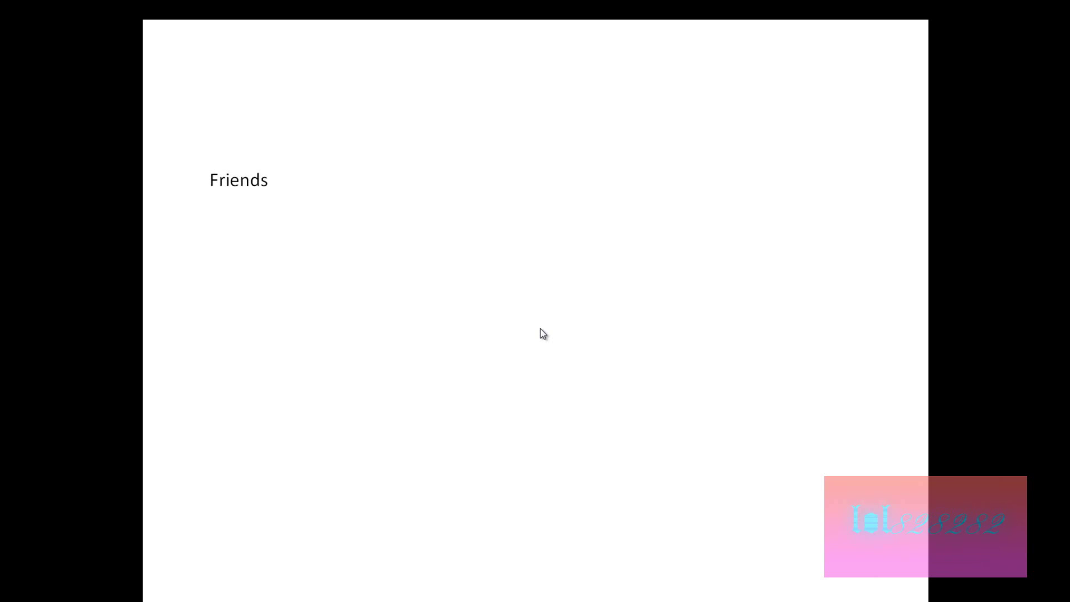
click(249, 188)
click(250, 184)
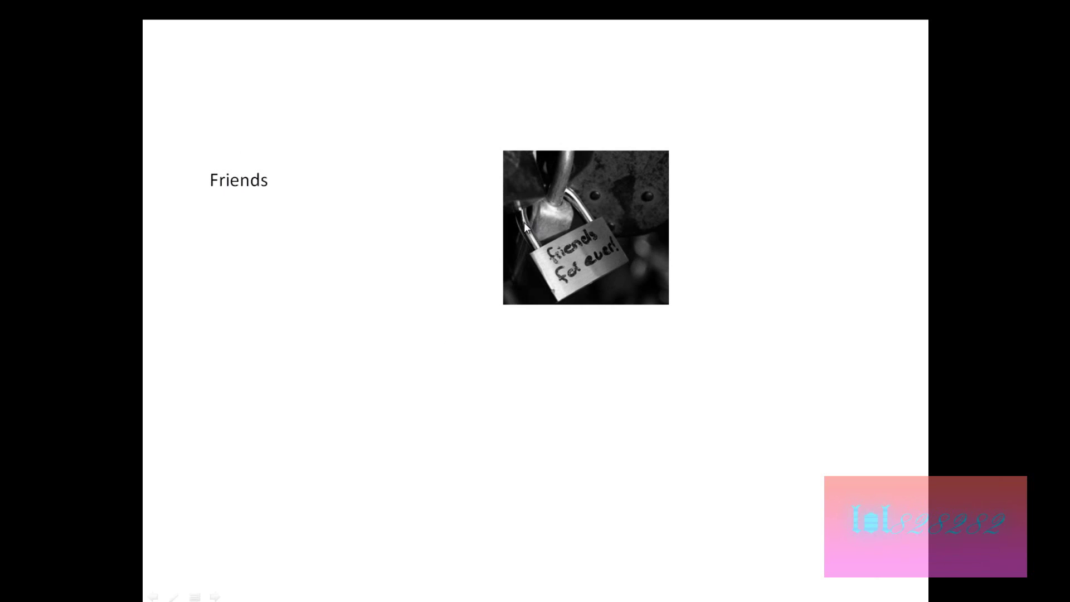
click(261, 189)
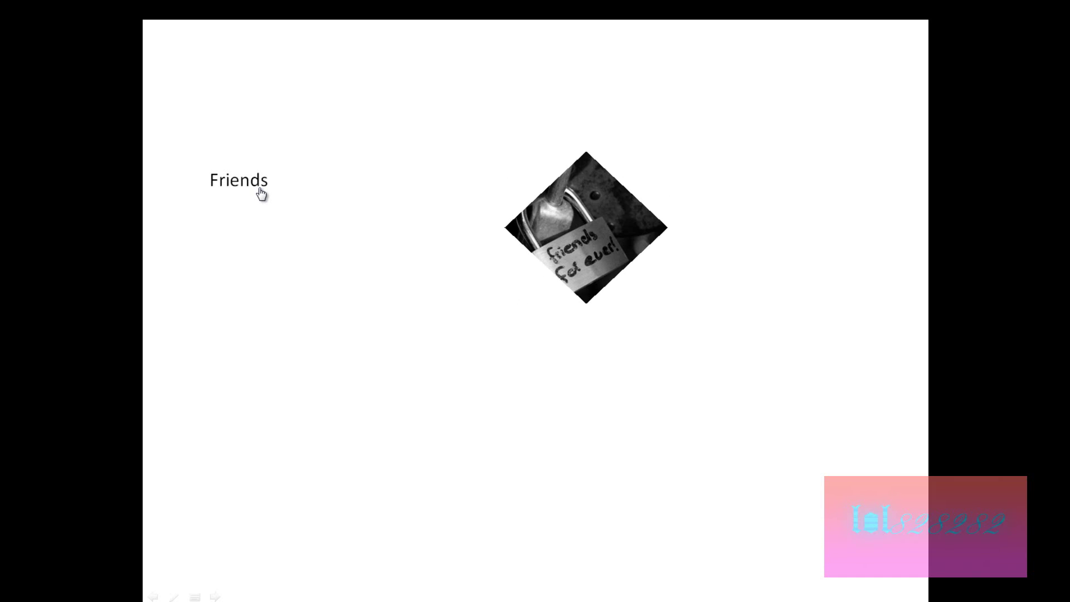
right_click(514, 177)
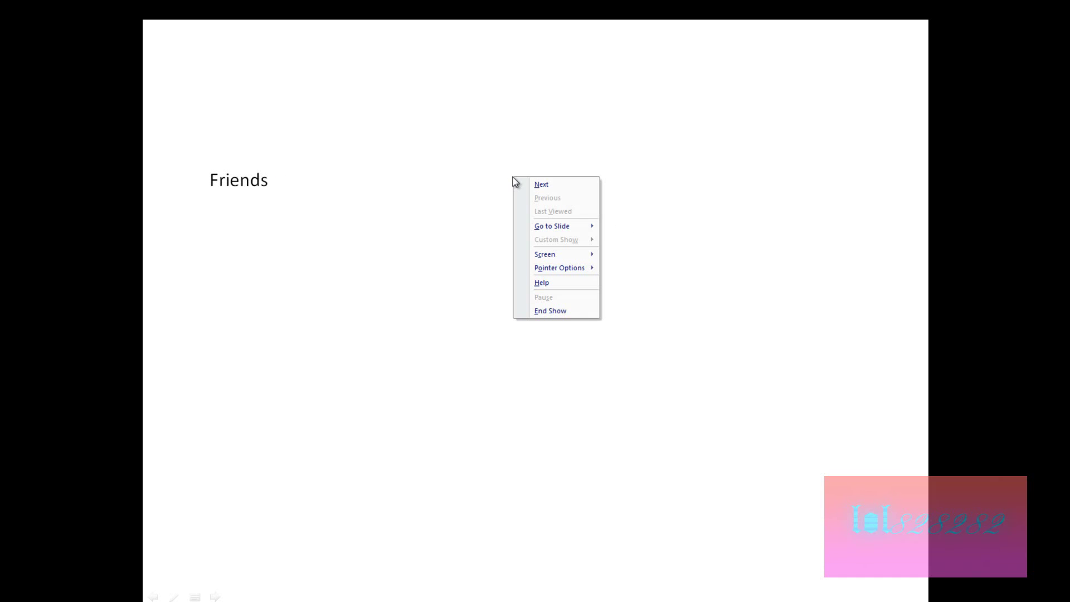
click(570, 312)
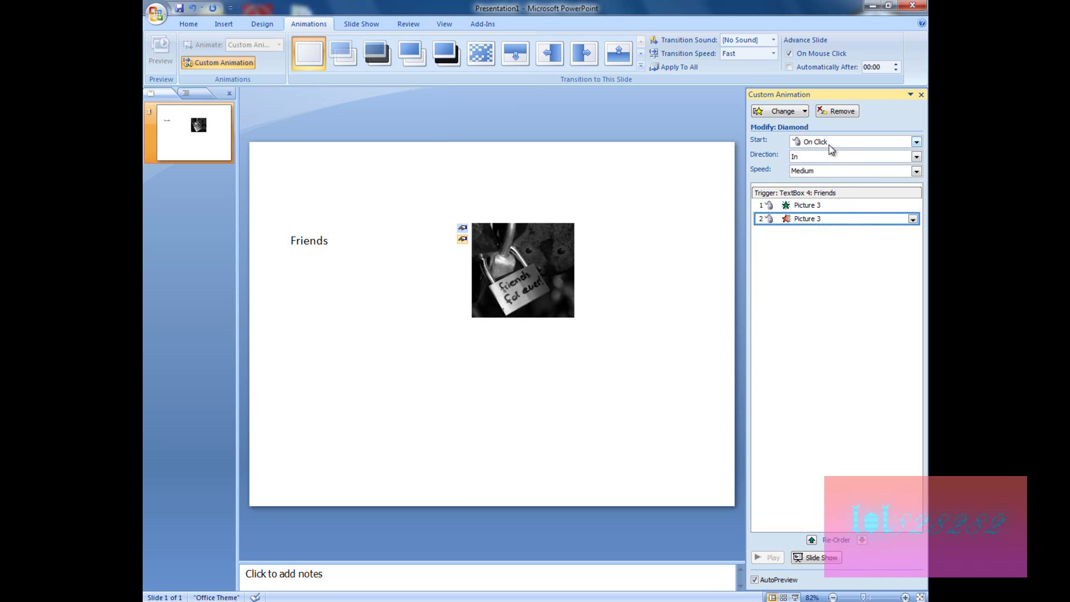
Step: Set the picture's Diamond exit effect to start After Previous
click(851, 146)
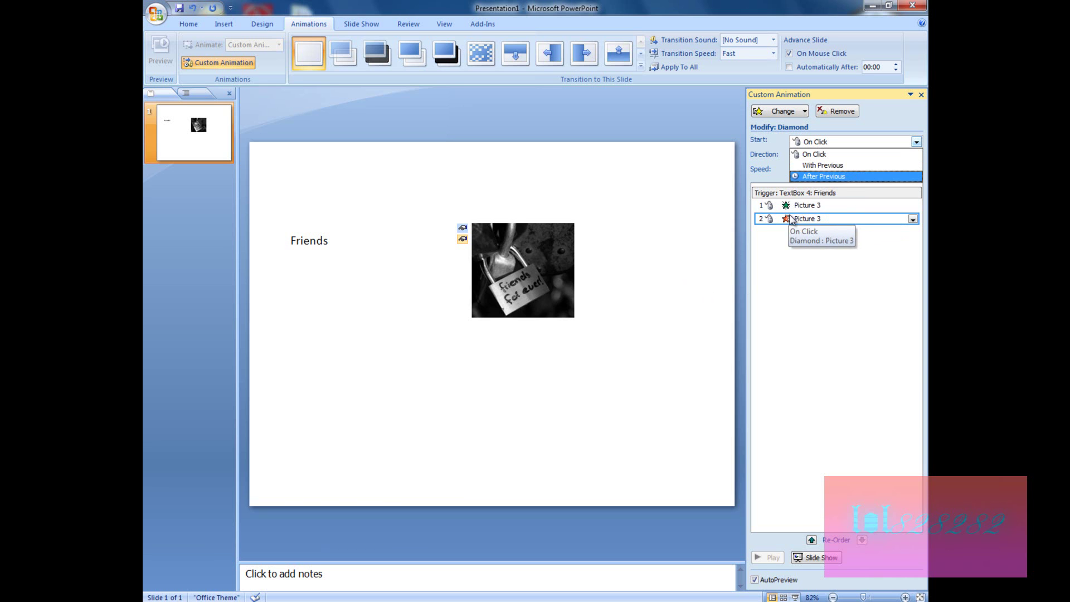
click(833, 177)
click(544, 355)
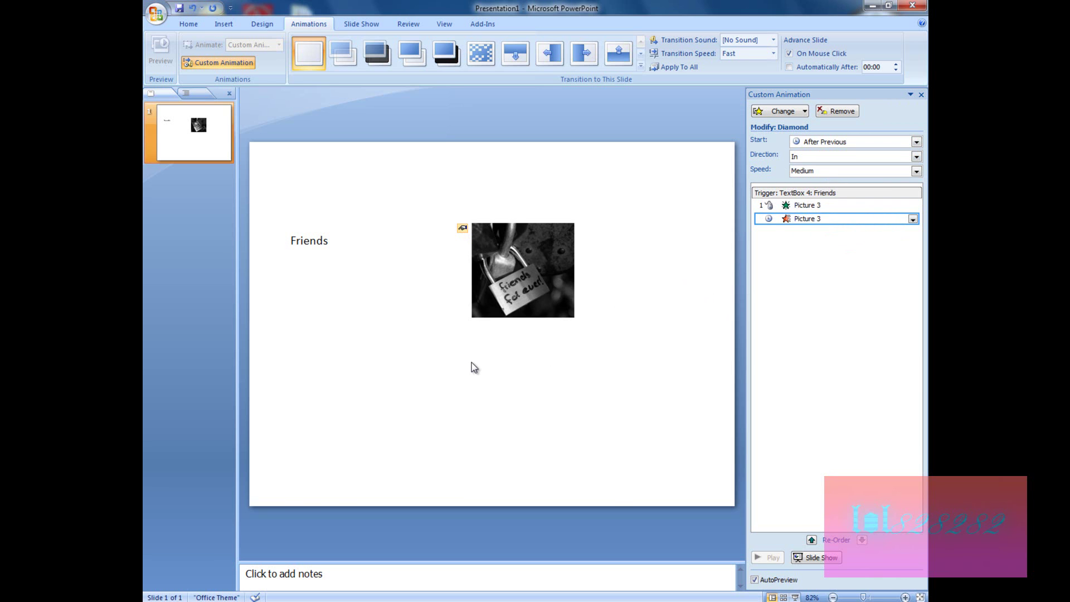
Step: Run the slide show to test the exit effect following the entrance from one click on Friends, and end the show
key(F5)
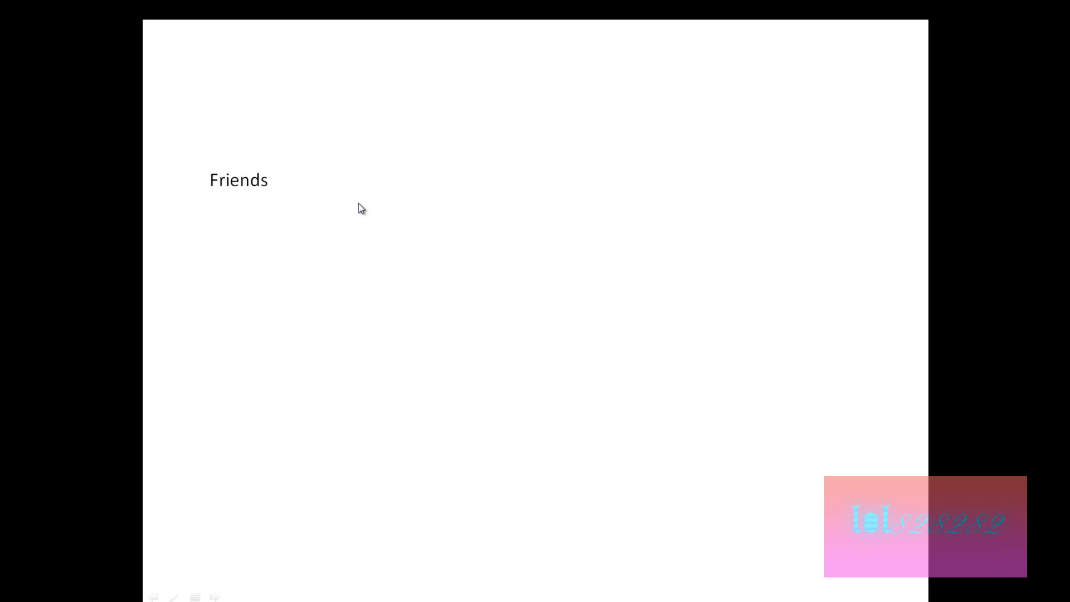
click(252, 192)
right_click(473, 233)
click(543, 362)
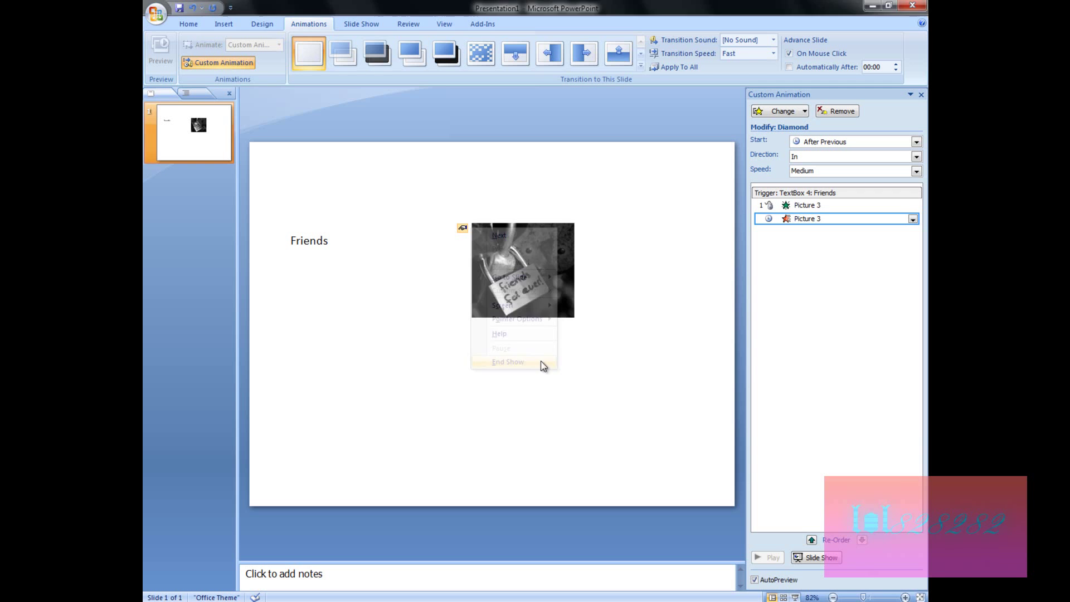
Step: Set the delay of the picture's Diamond exit effect to 5 seconds
right_click(813, 218)
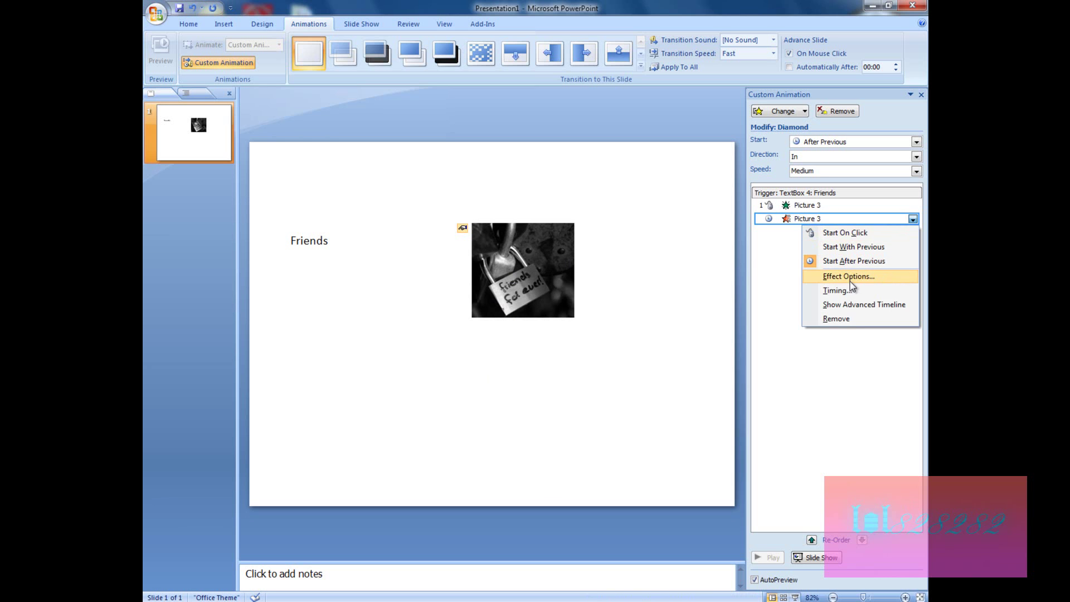
click(863, 278)
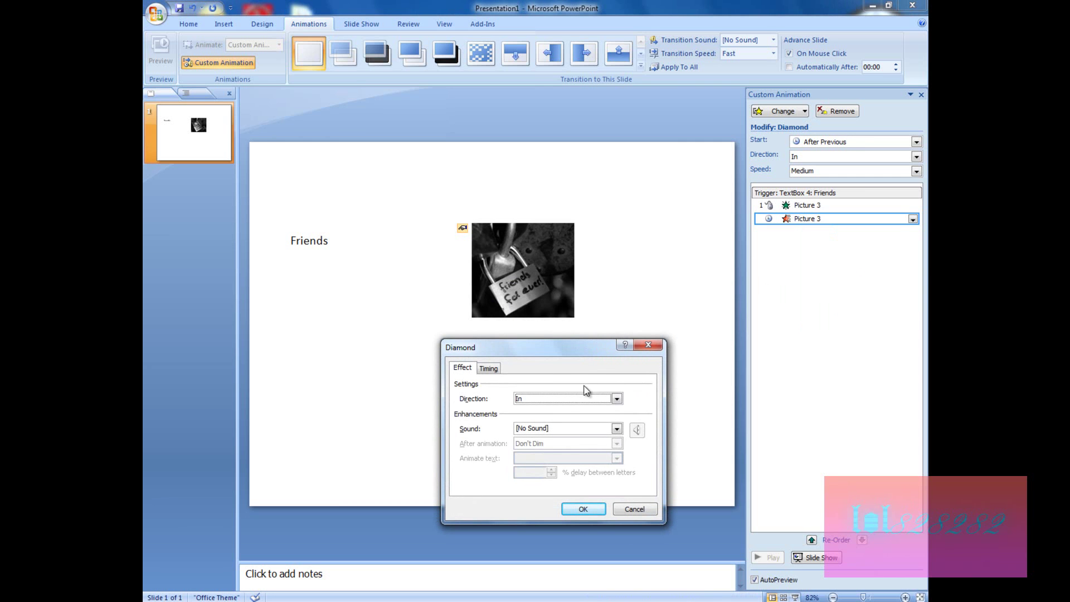
drag(557, 349, 565, 321)
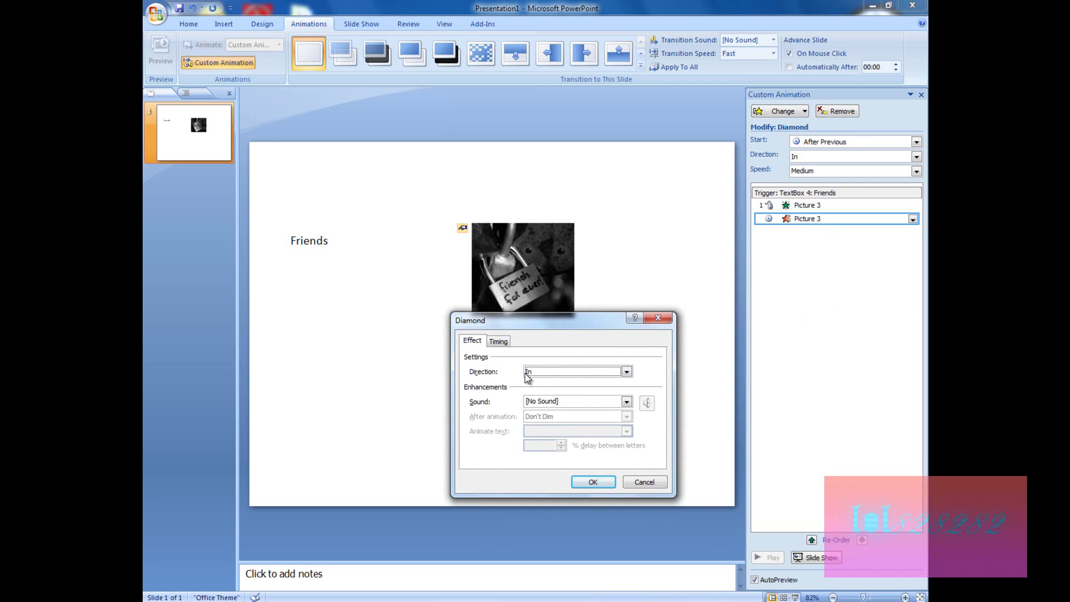
click(499, 341)
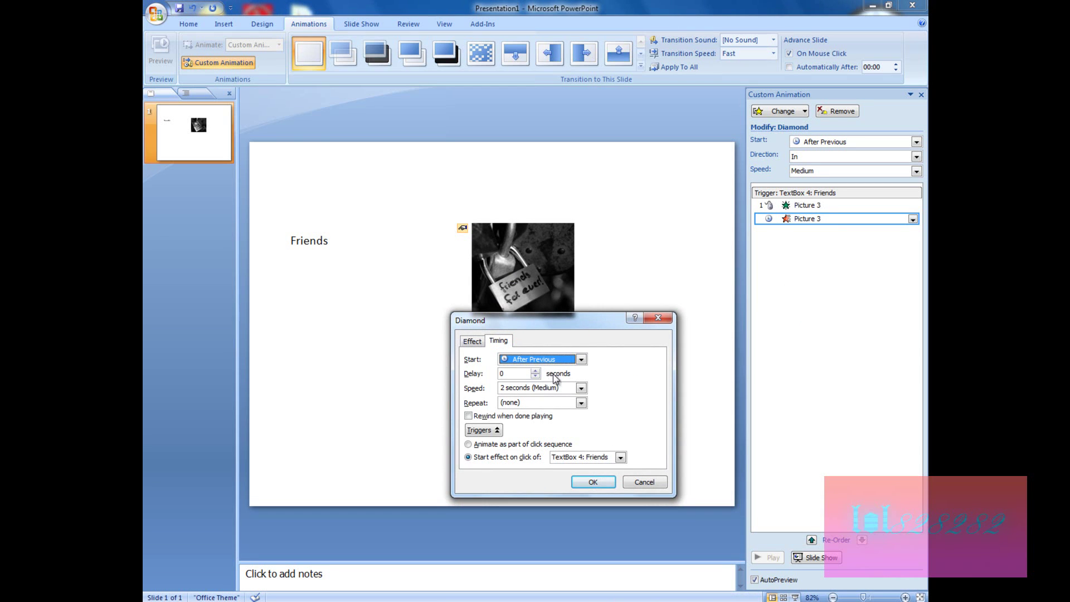
click(512, 376)
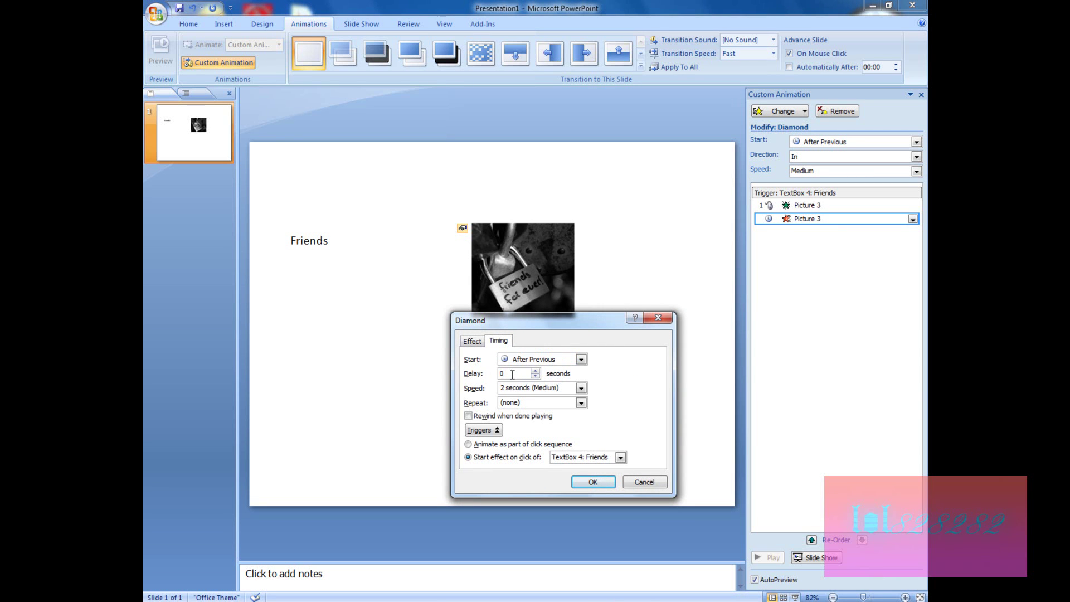
double_click(506, 374)
click(592, 483)
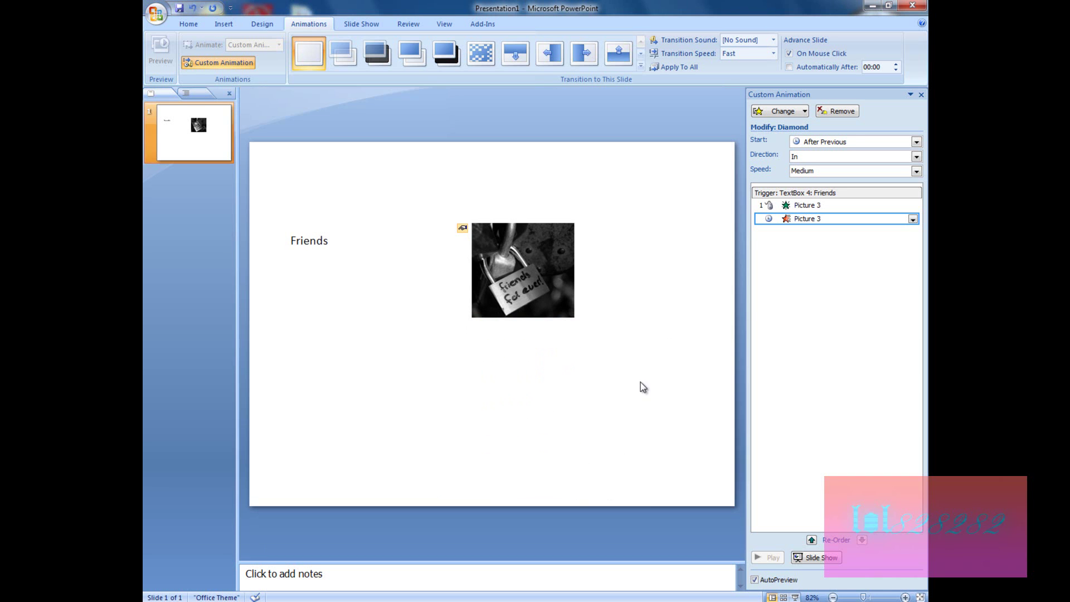
Step: Run the slide show to test the delayed exit of the picture using the word Friends, and end the show
key(F5)
click(238, 182)
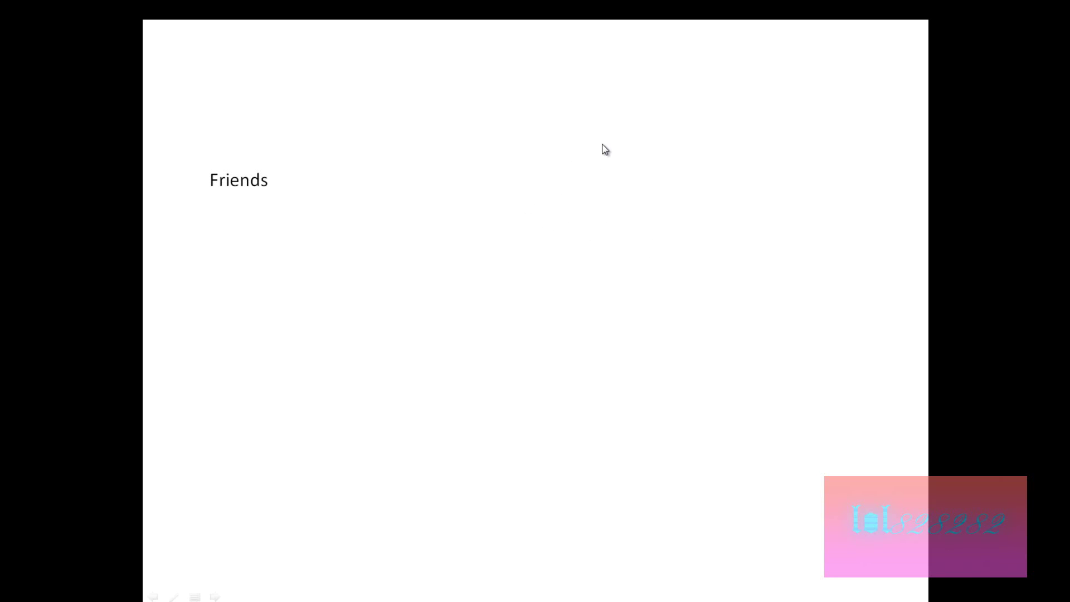
right_click(505, 199)
click(570, 331)
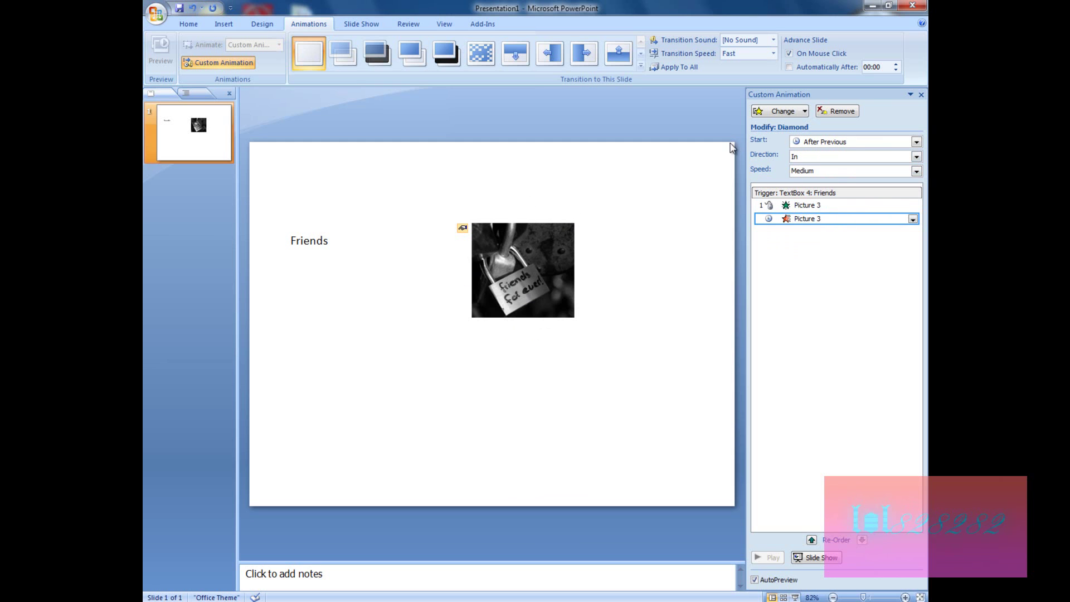
Step: Review the timing settings of the picture's Diamond exit effect and close them without changes
click(912, 218)
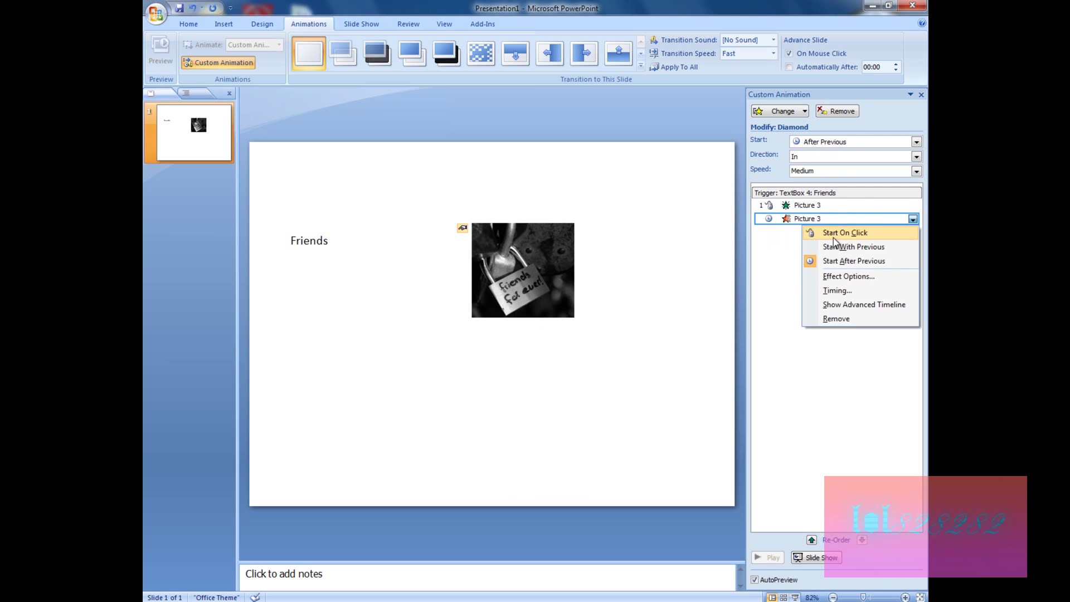
click(858, 290)
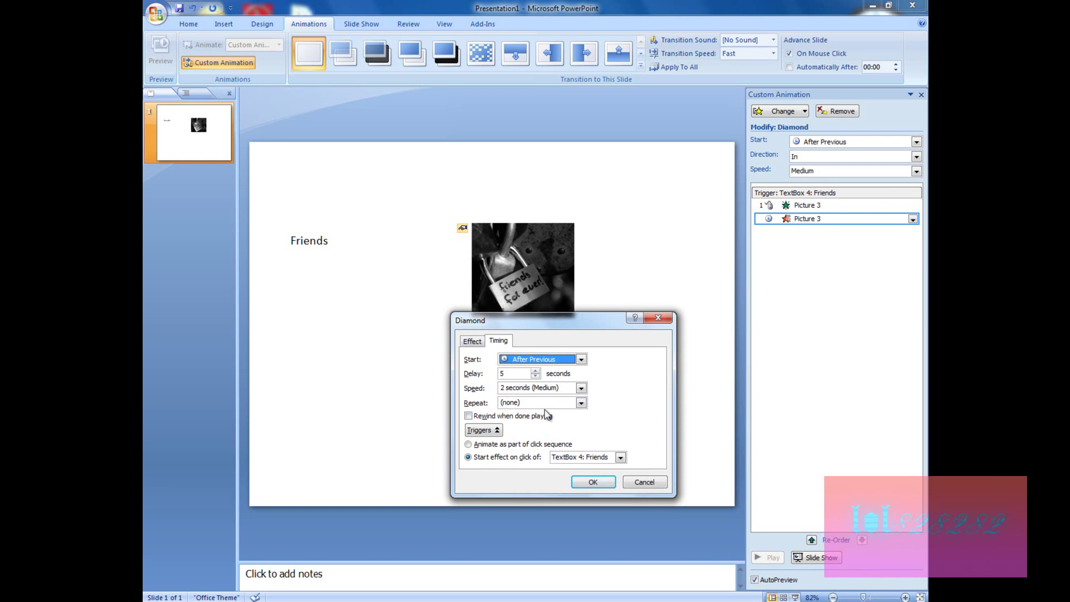
click(658, 317)
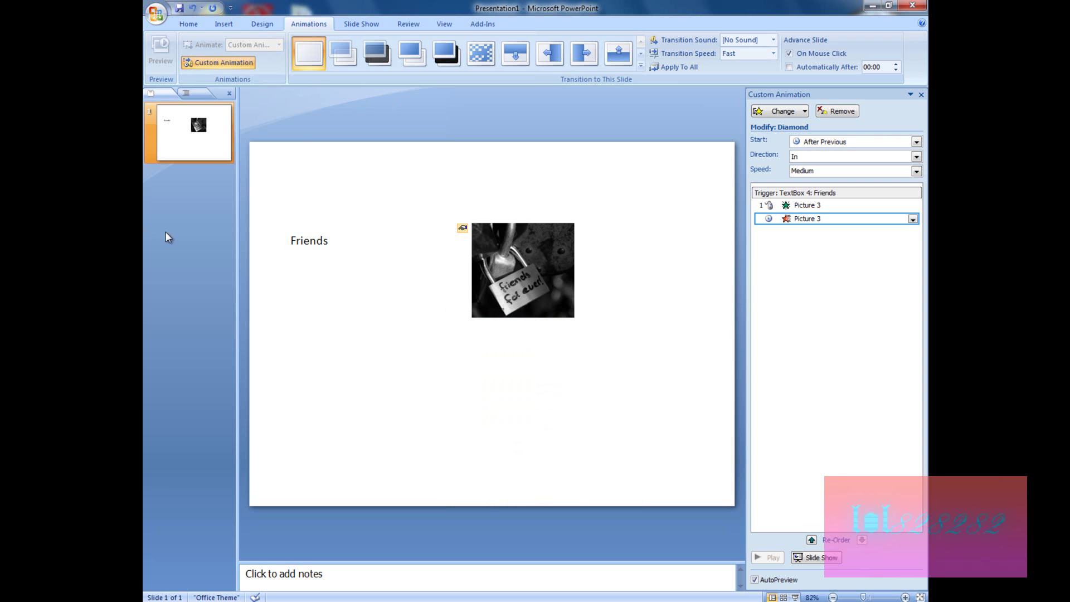
Step: Add two blank slides after the first, and insert a text box reading "Page 2" beneath Friends on slide 1
right_click(196, 228)
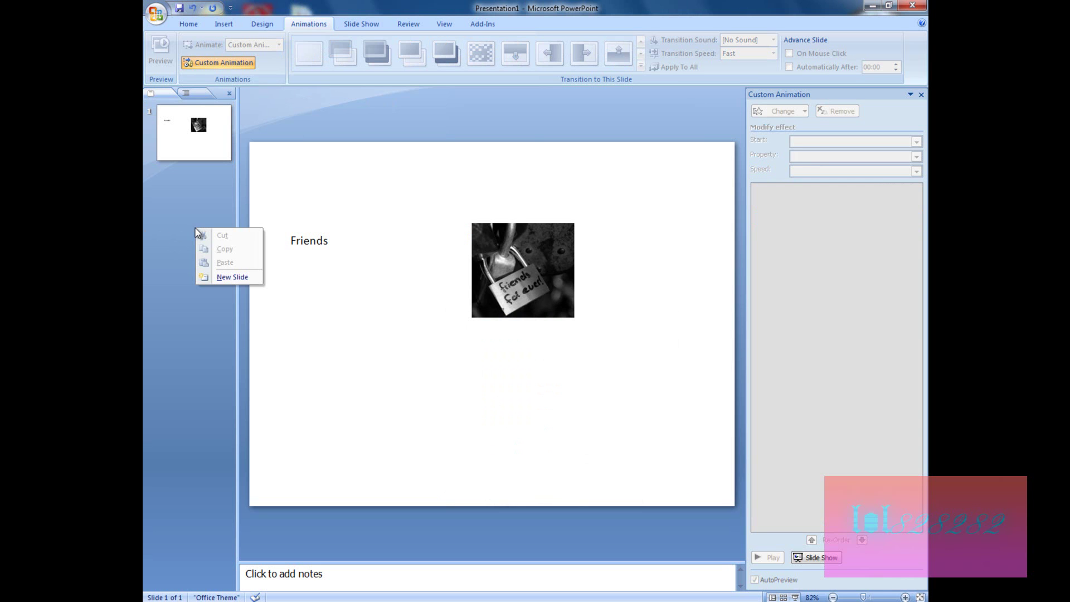
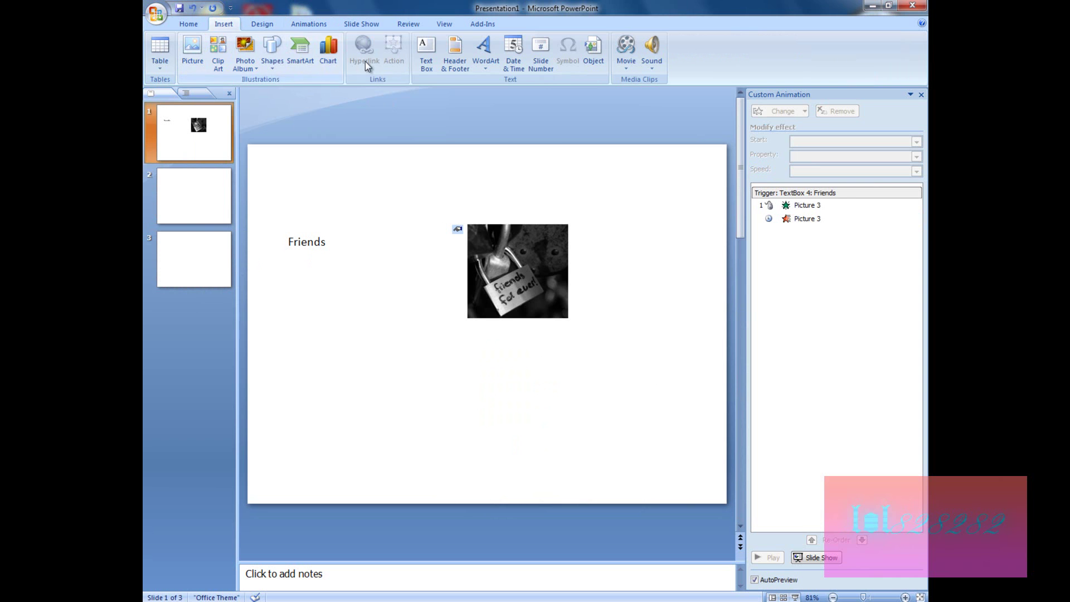
drag(303, 288, 459, 308)
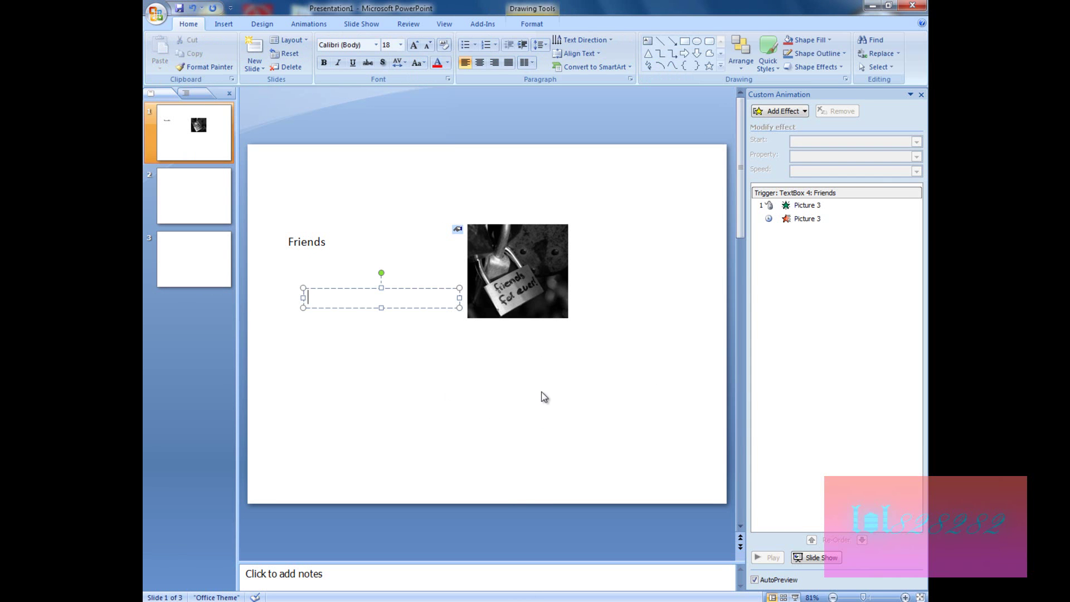
text(Page 2)
key(Return)
key(BackSpace)
drag(458, 300, 349, 298)
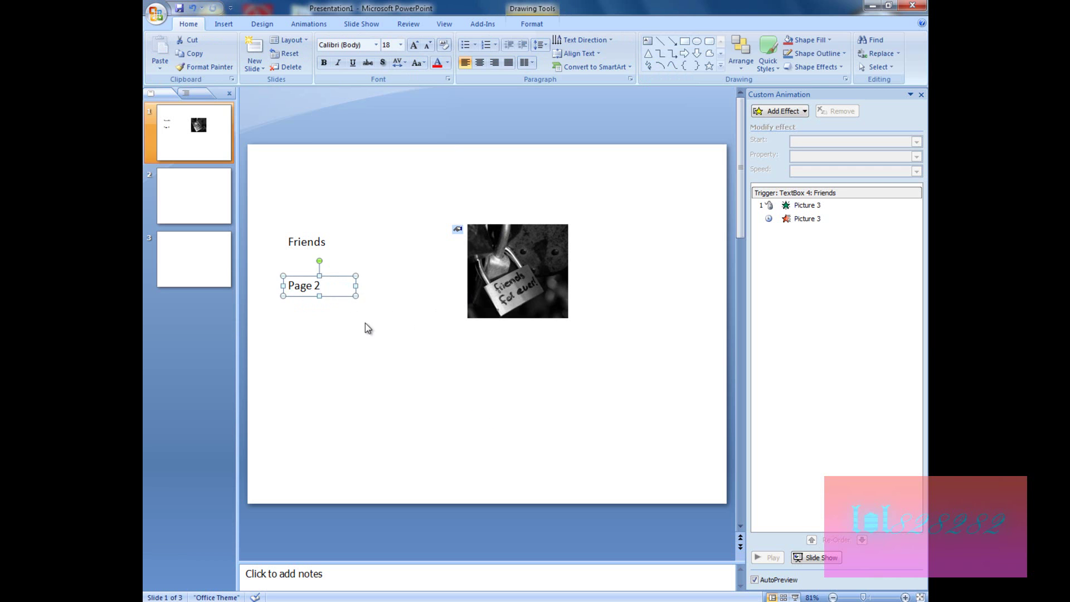
click(366, 324)
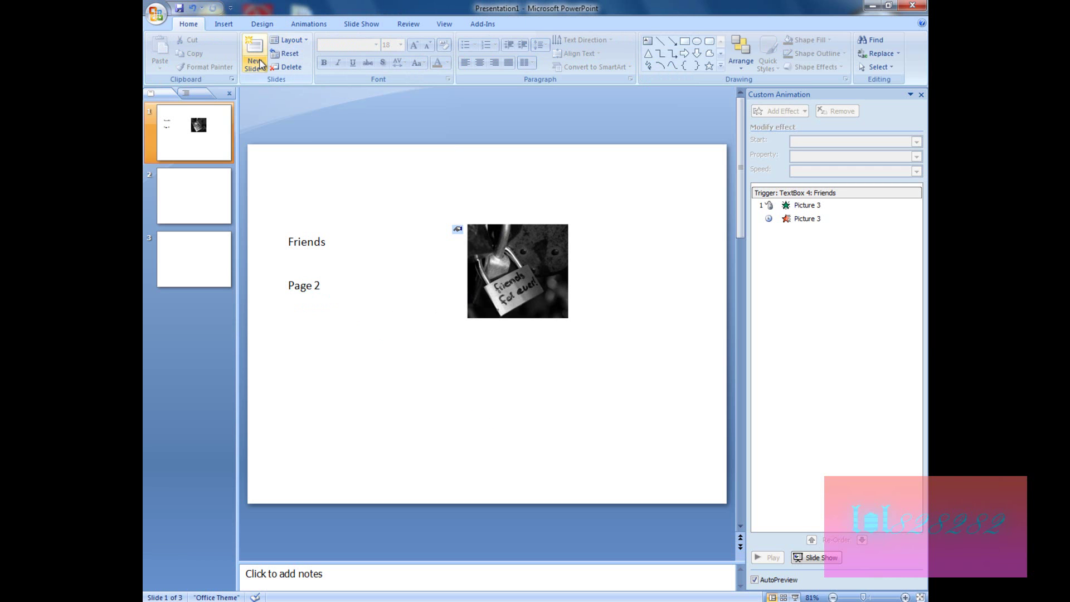
Step: Insert another text box reading "Page 3" below the Page 2 text on slide 1
click(224, 24)
click(427, 53)
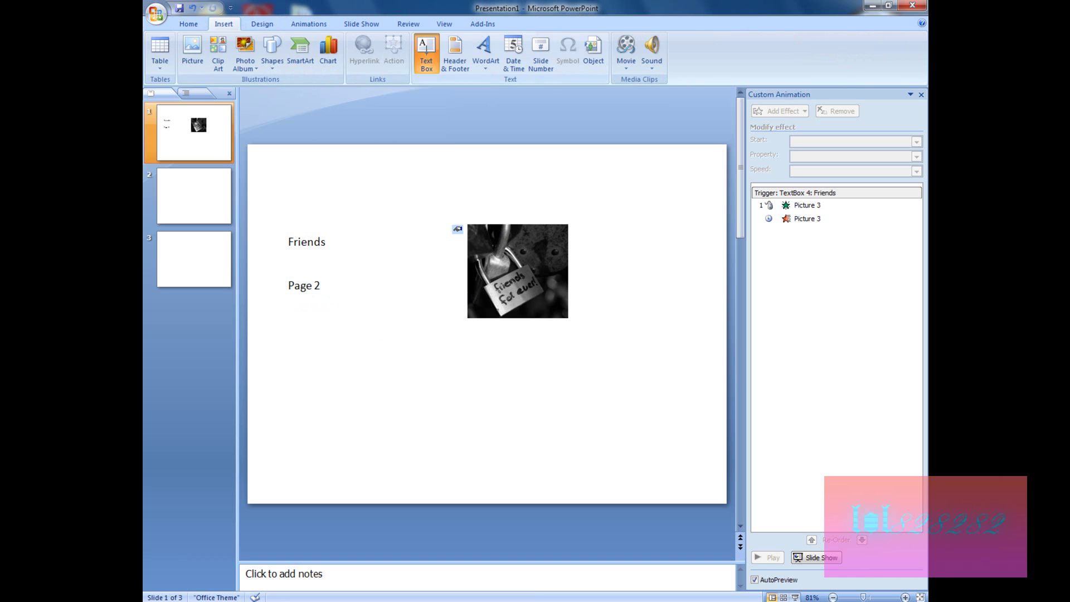
drag(294, 327, 416, 390)
text(Page 2)
key(BackSpace)
text(3)
key(Return)
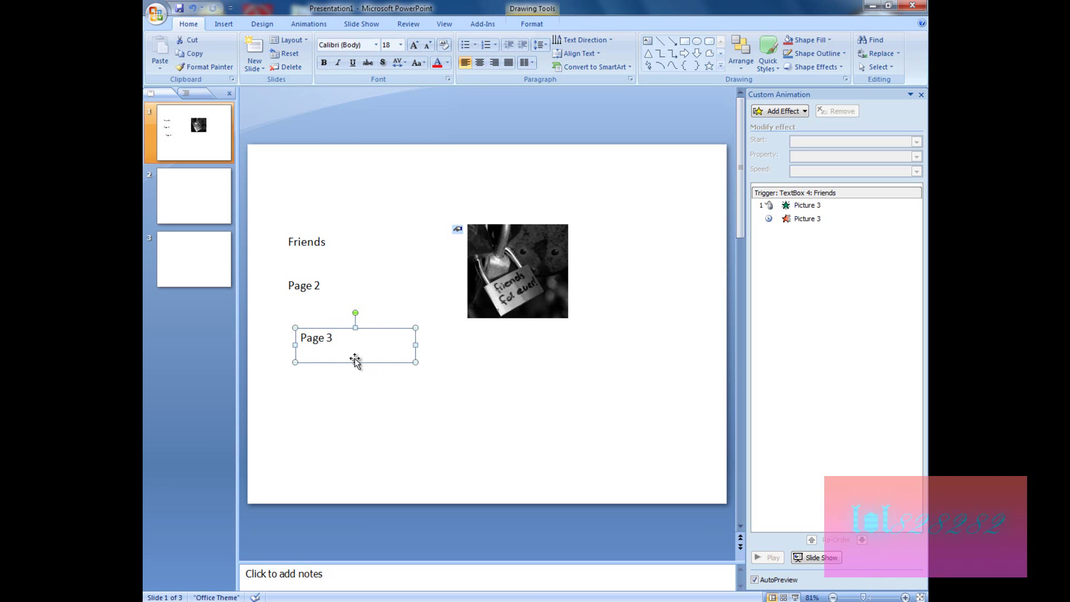
Step: Narrow the Page 3 text box, align it beneath Page 2, and close the custom animation settings
drag(415, 345, 388, 346)
click(490, 397)
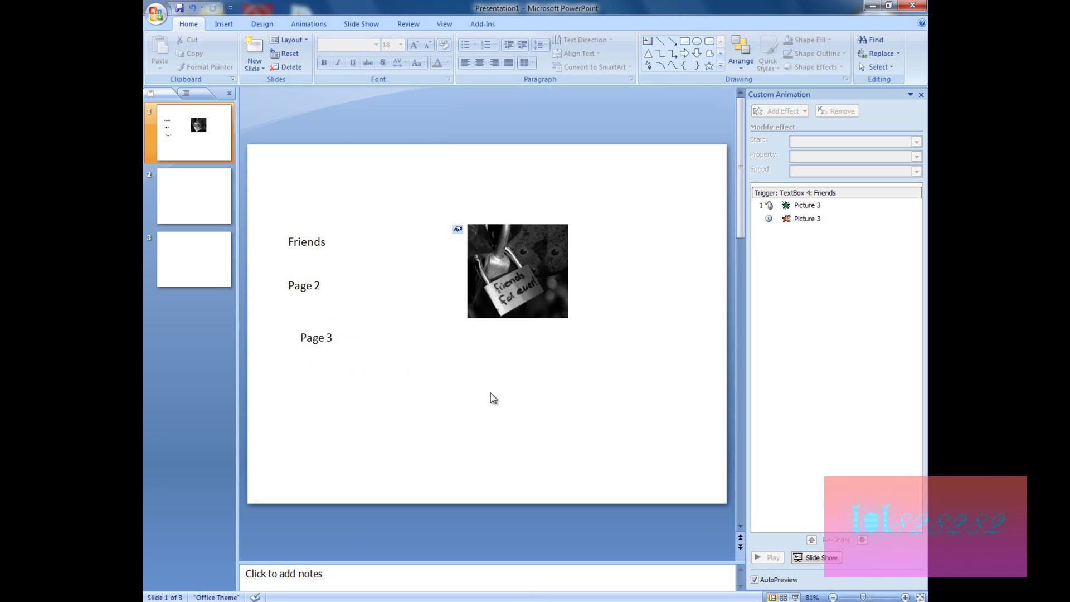
click(333, 337)
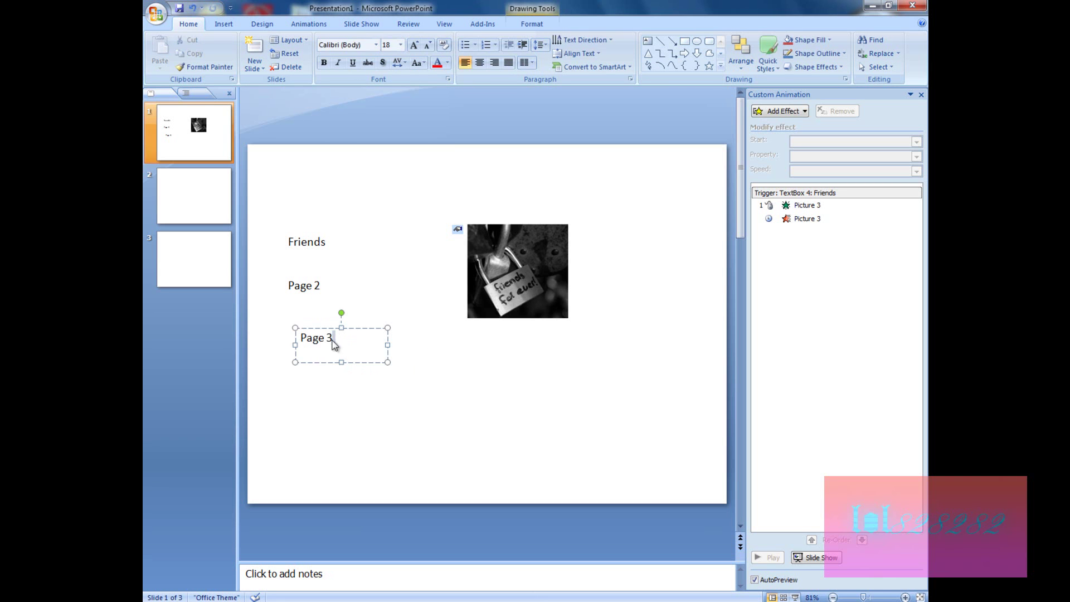
drag(374, 355, 362, 342)
click(437, 412)
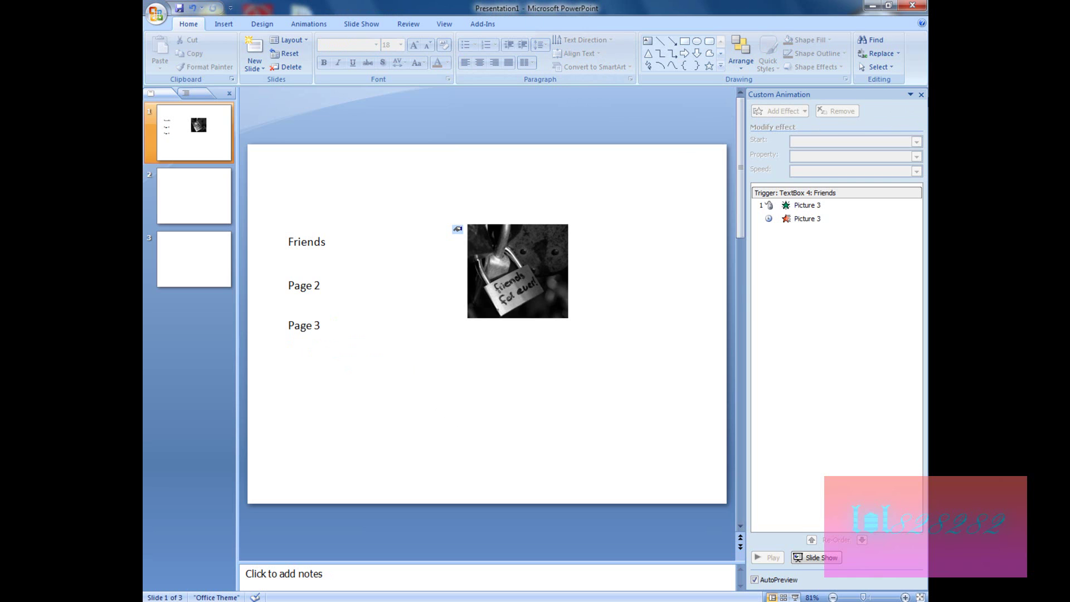
click(921, 96)
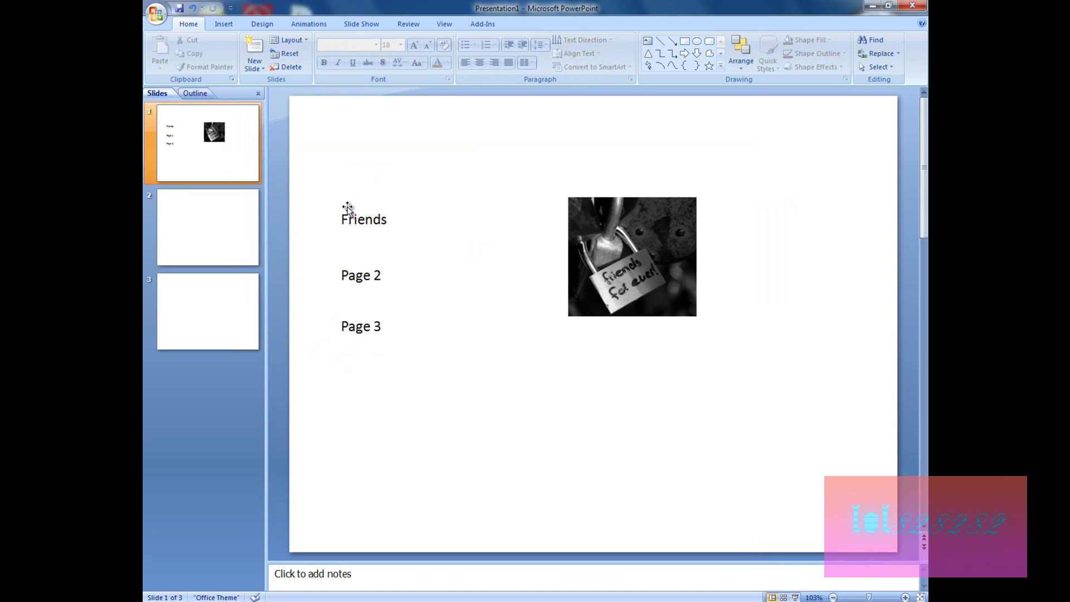
Step: Insert a wide text box reading "Second page" near the upper part of slide 2
click(229, 229)
right_click(532, 195)
right_click(412, 140)
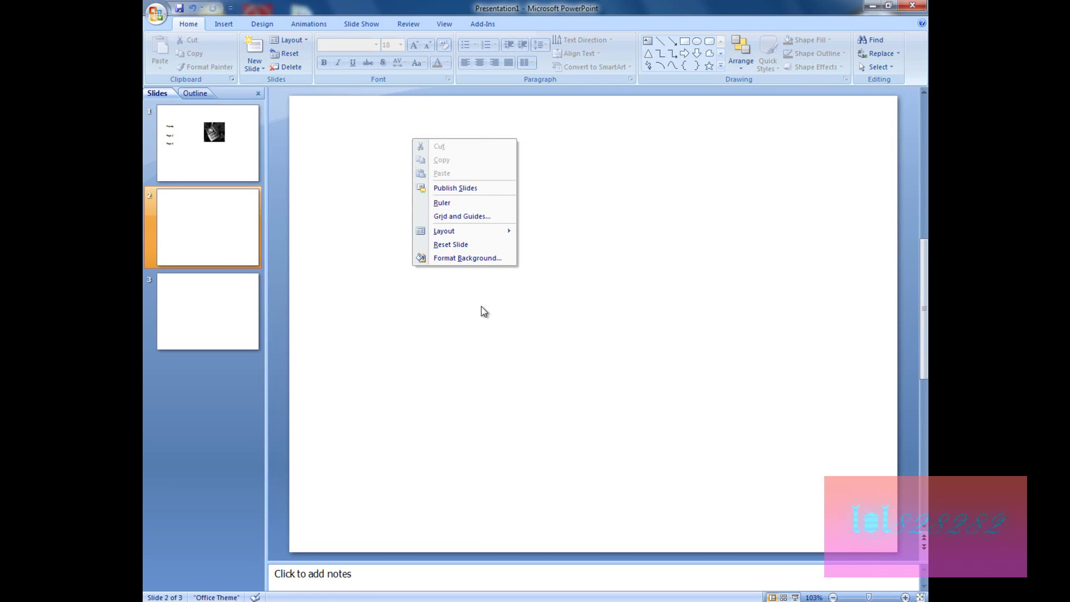
right_click(421, 175)
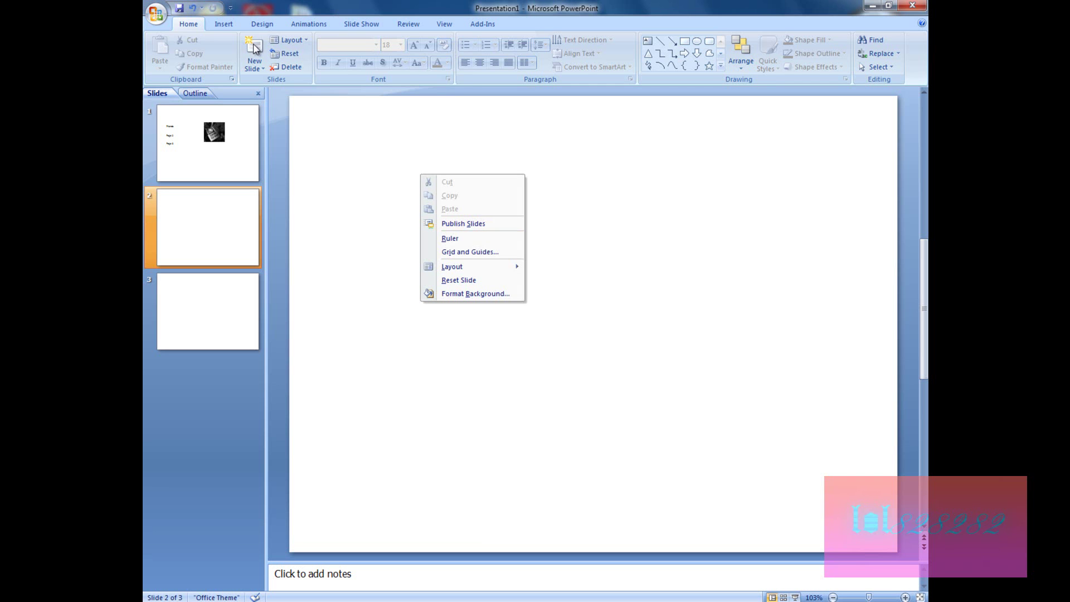
click(262, 23)
click(223, 23)
click(426, 53)
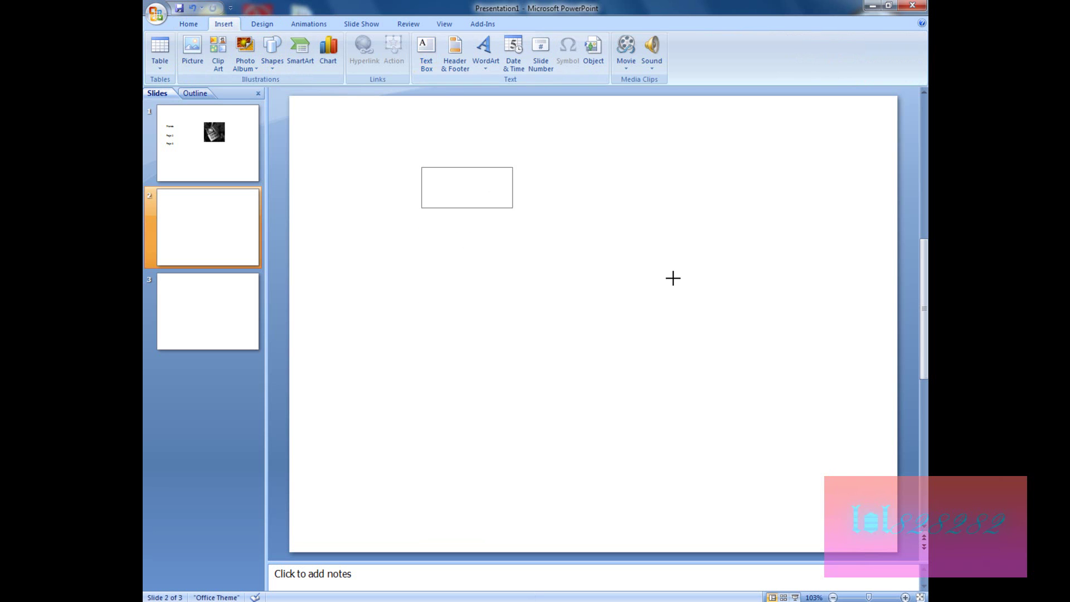
drag(673, 278, 744, 323)
text(Second)
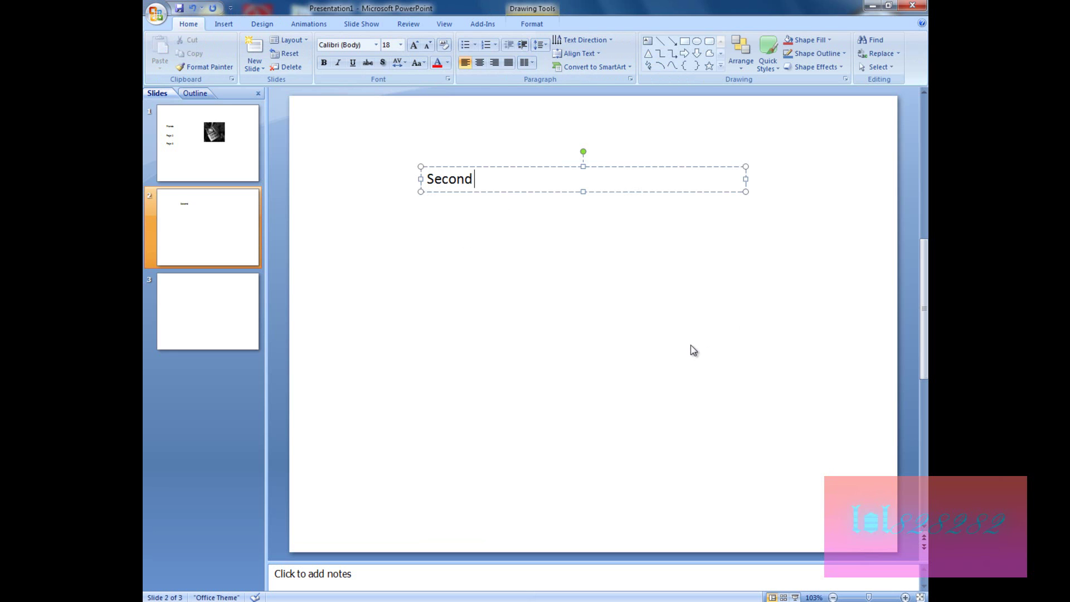
text( page)
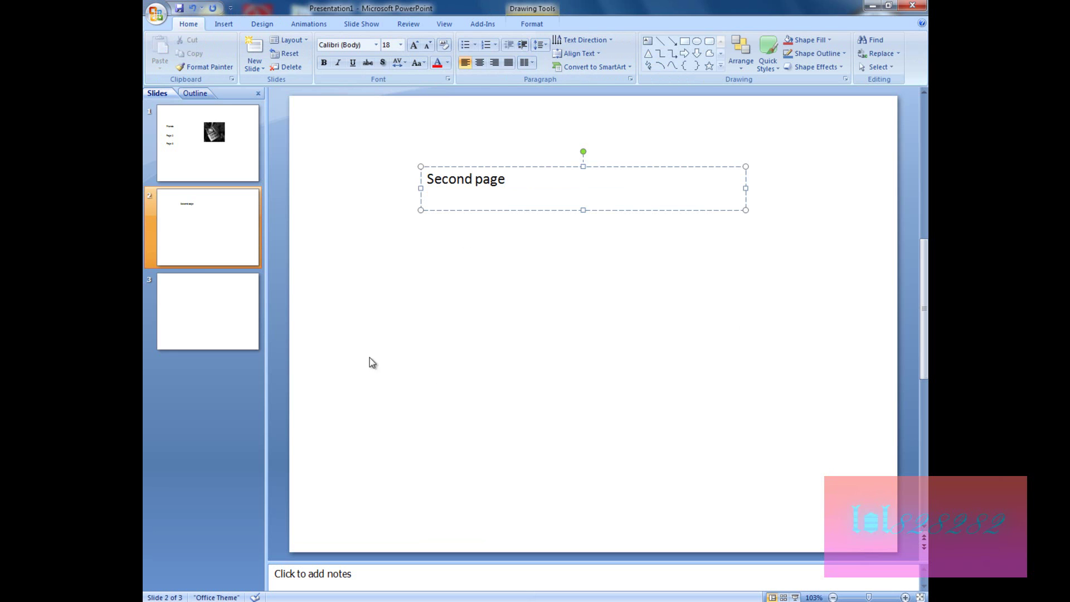
click(370, 359)
Step: Insert a wide text box reading "Third page" near the upper part of slide 3
click(204, 286)
click(224, 23)
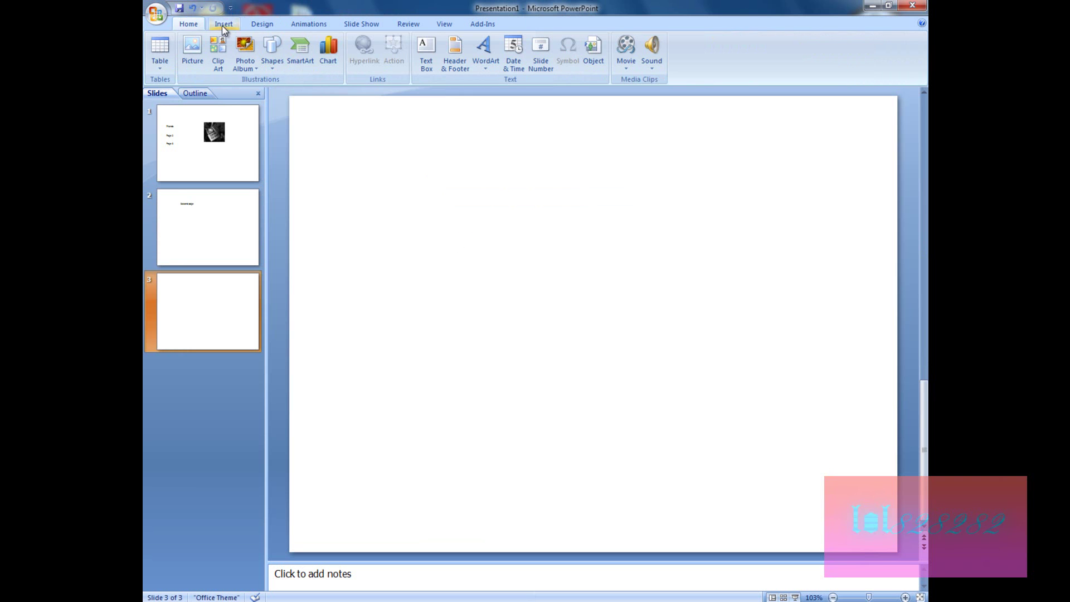
click(423, 55)
drag(447, 141, 816, 165)
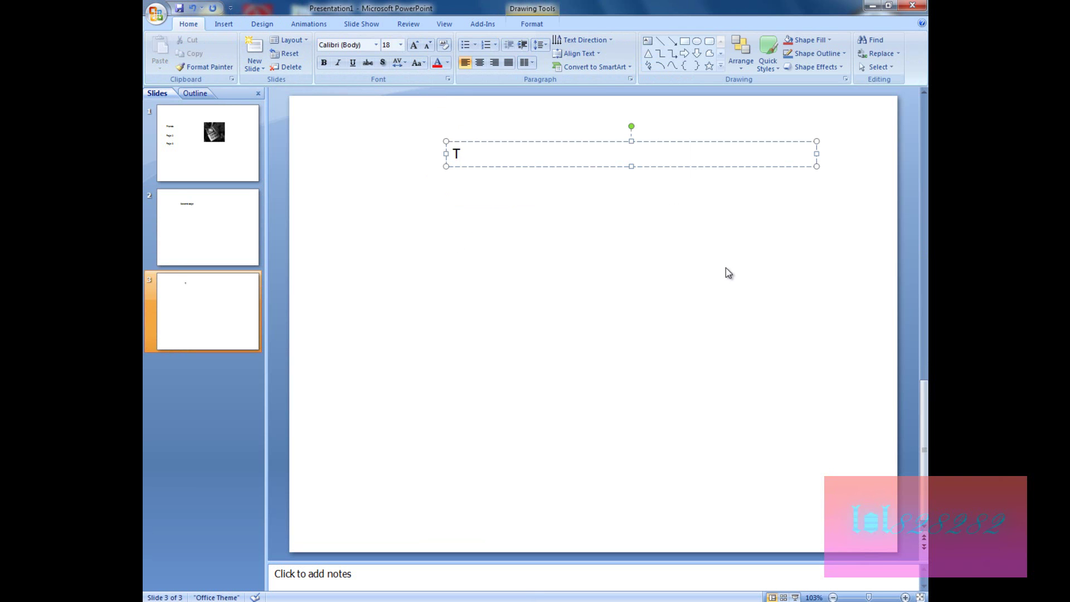
text(Third page)
click(613, 184)
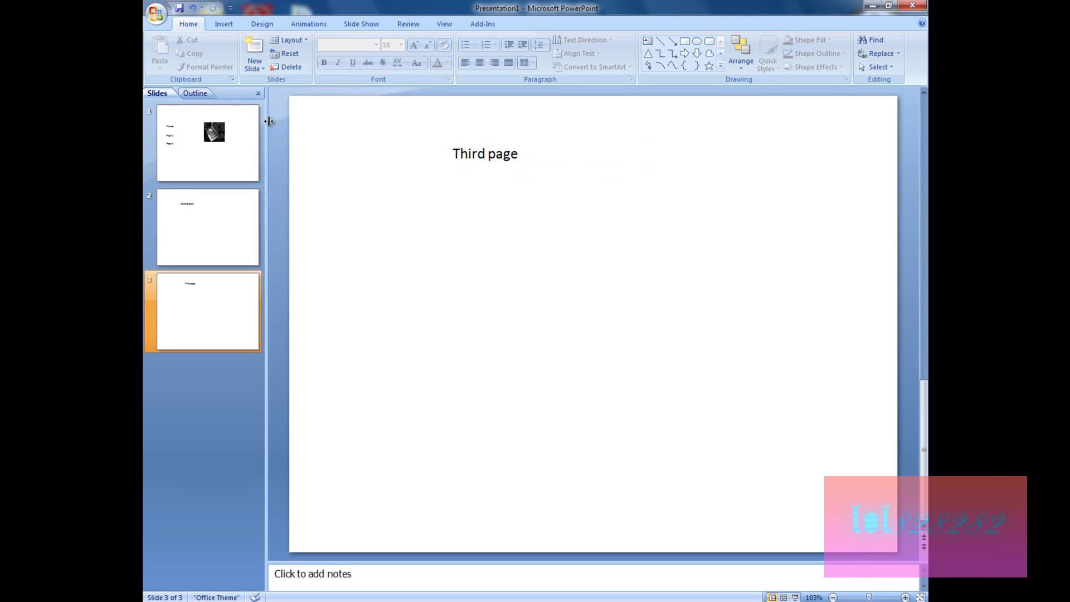
Step: Open the action settings of the Page 2 text box on slide 1 and enable a hyperlink on mouse click
click(230, 136)
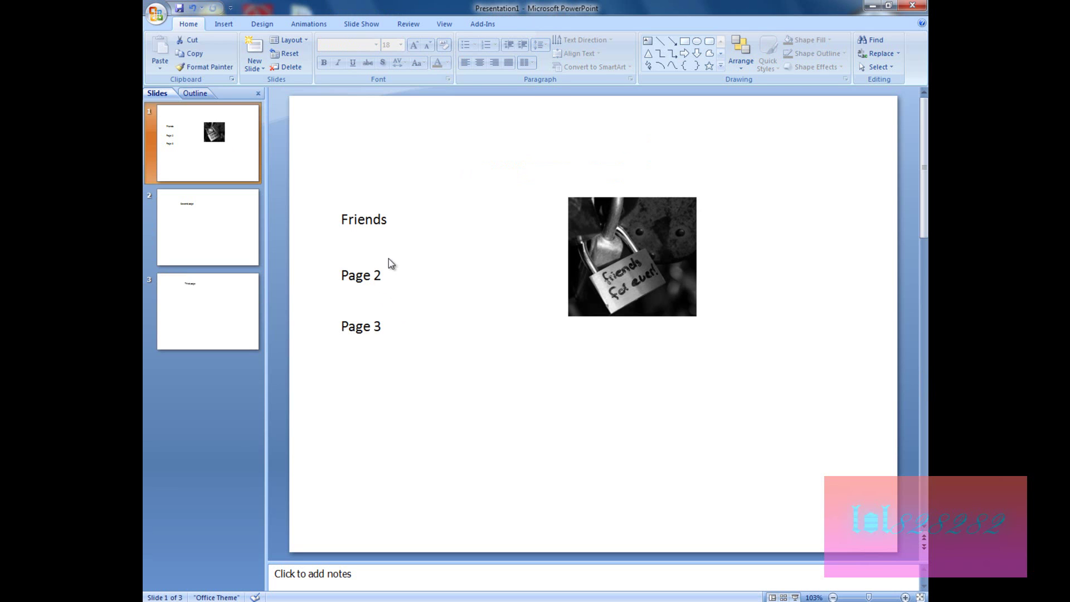
click(373, 274)
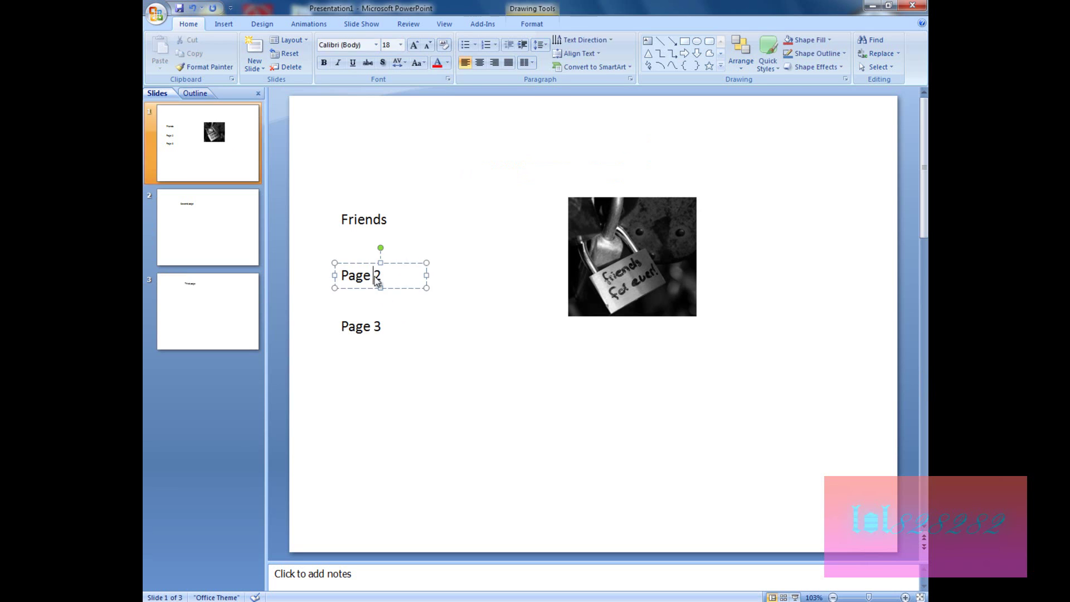
click(407, 286)
click(226, 25)
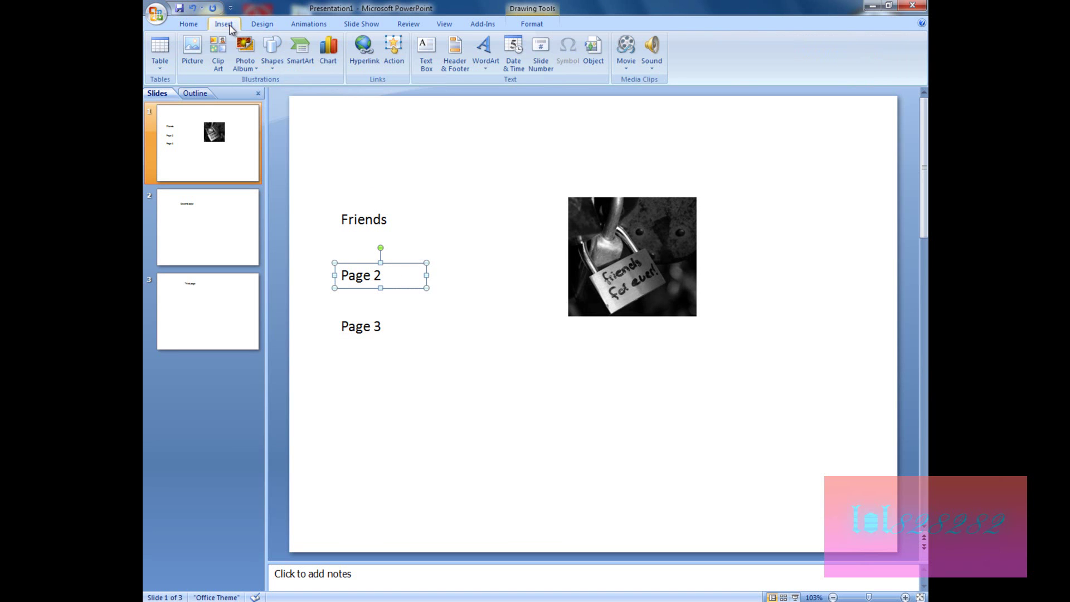
click(398, 59)
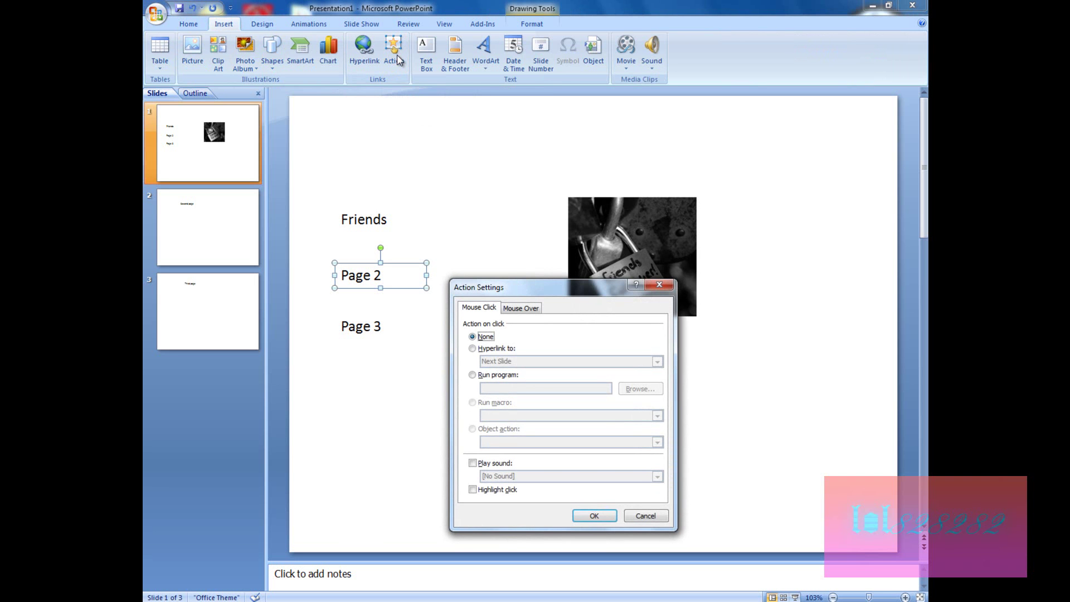
drag(581, 289, 612, 189)
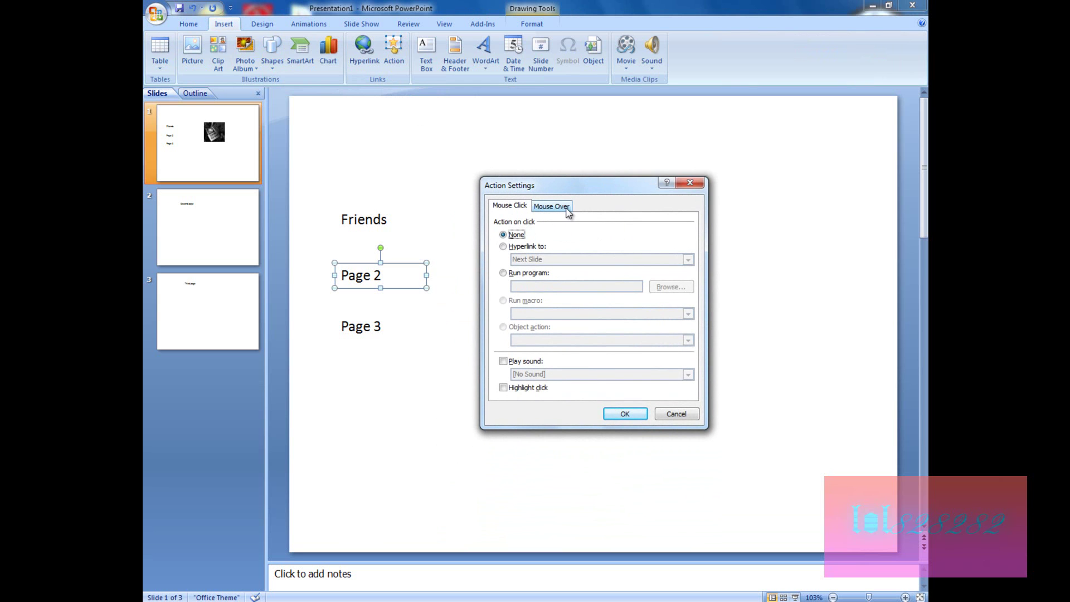
click(510, 207)
click(534, 248)
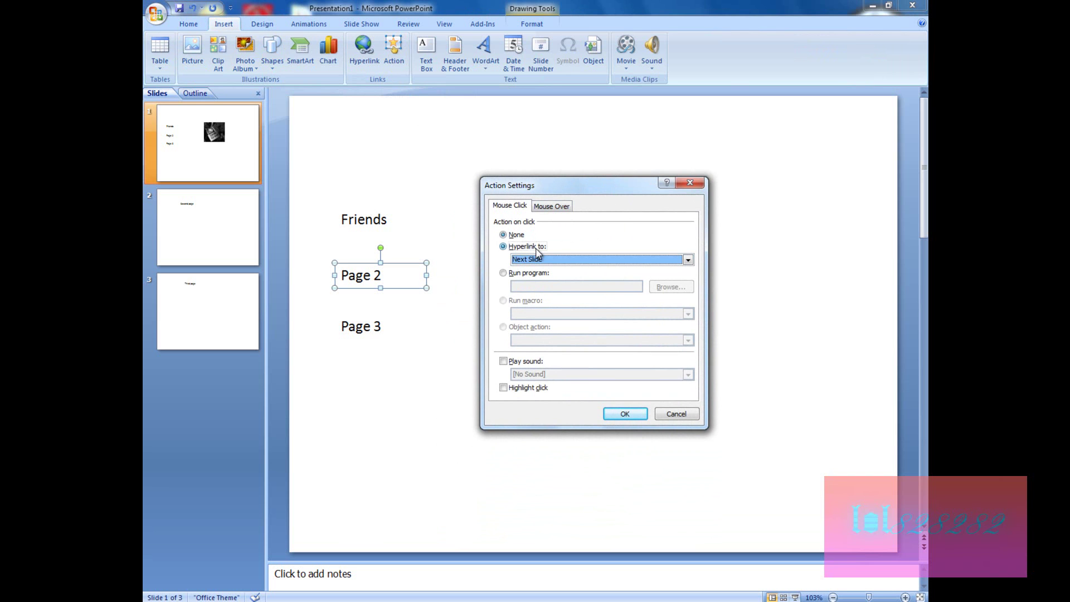
Step: Look through the hyperlink destinations for the Page 2 text box, choose Next Slide, and apply the action
click(691, 261)
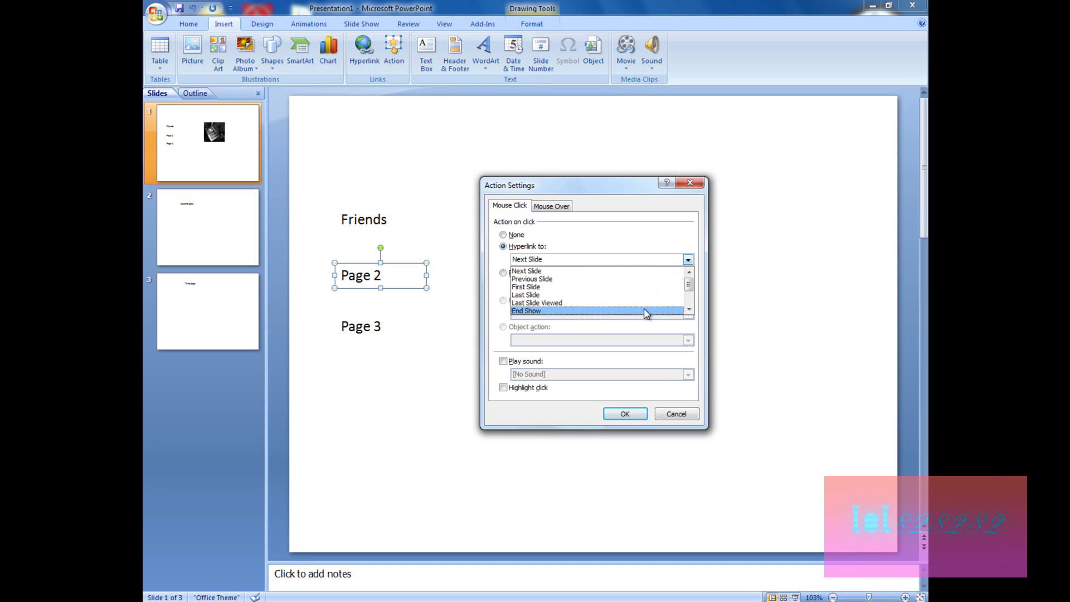
drag(690, 286, 690, 310)
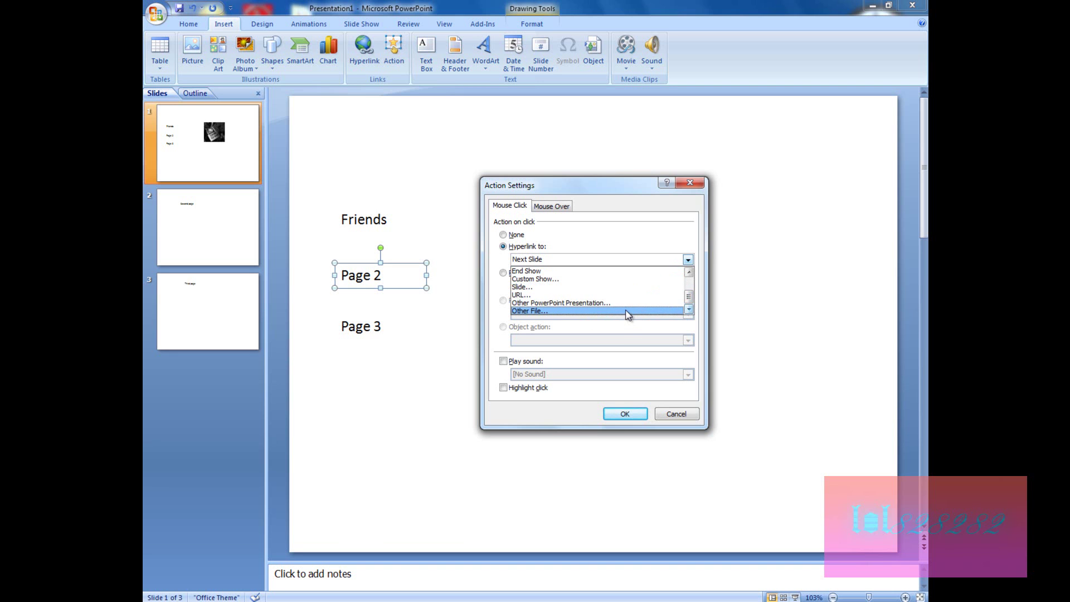
click(690, 282)
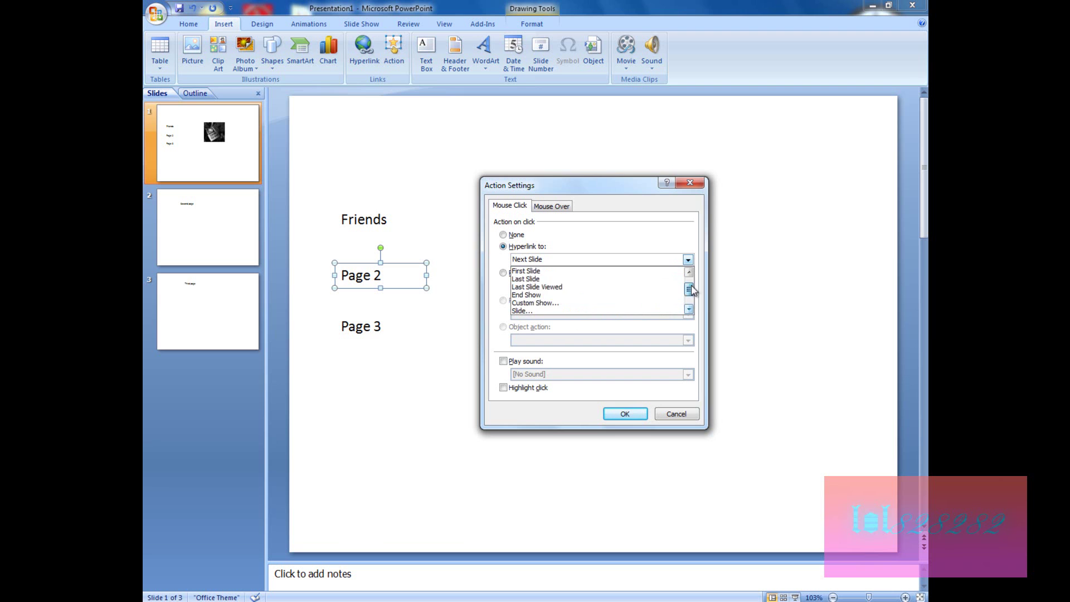
click(688, 332)
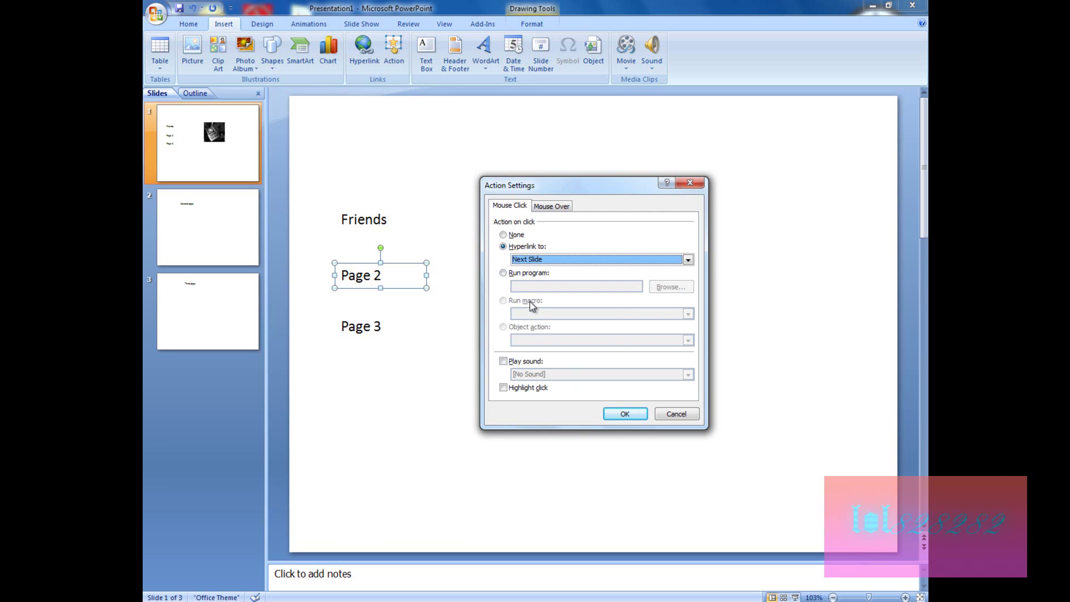
click(526, 260)
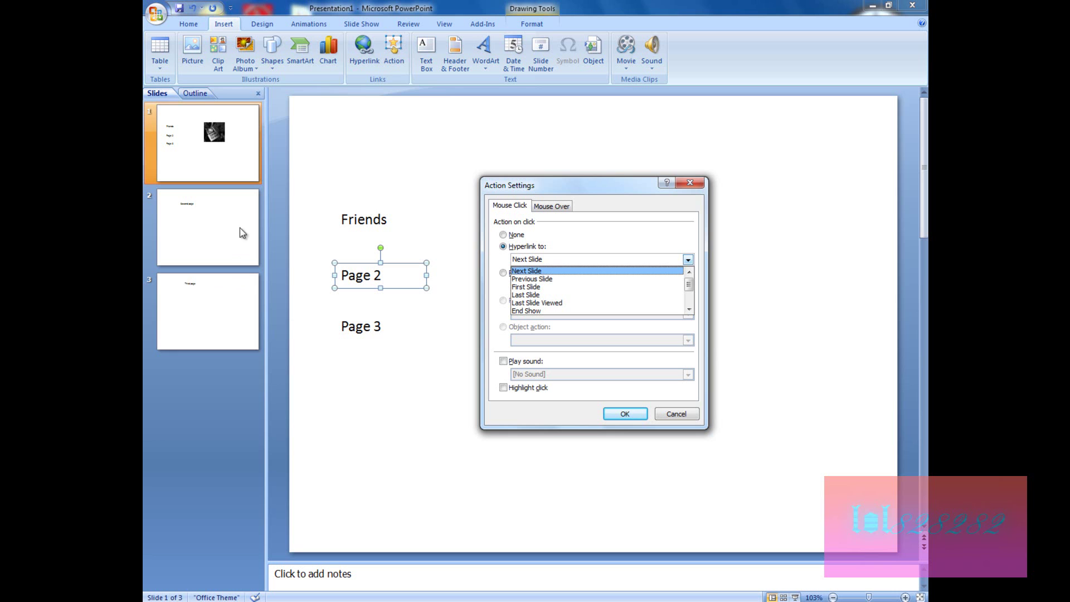
click(549, 274)
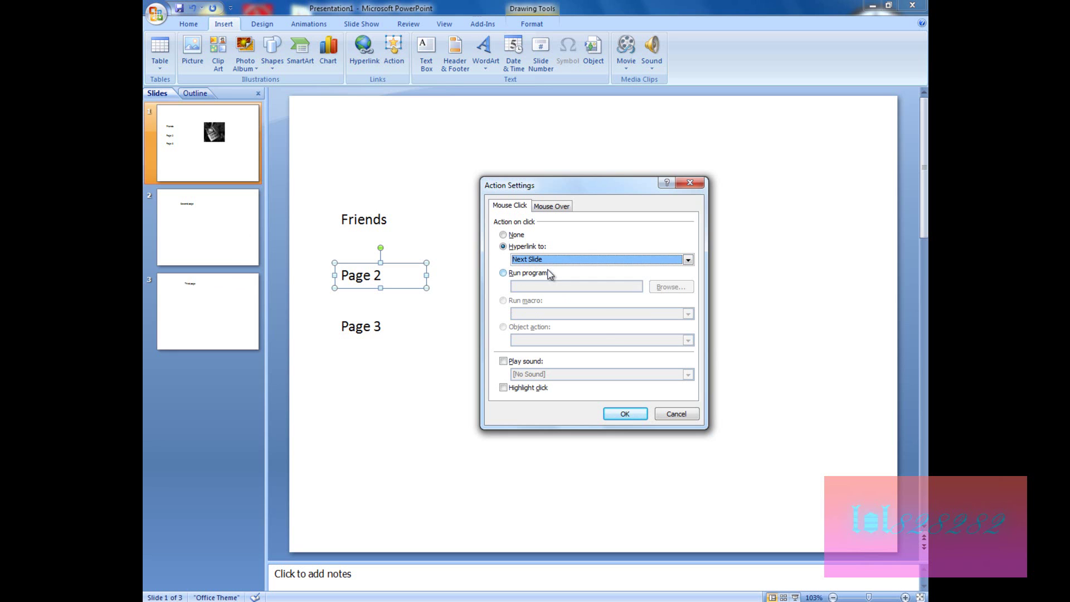
click(625, 414)
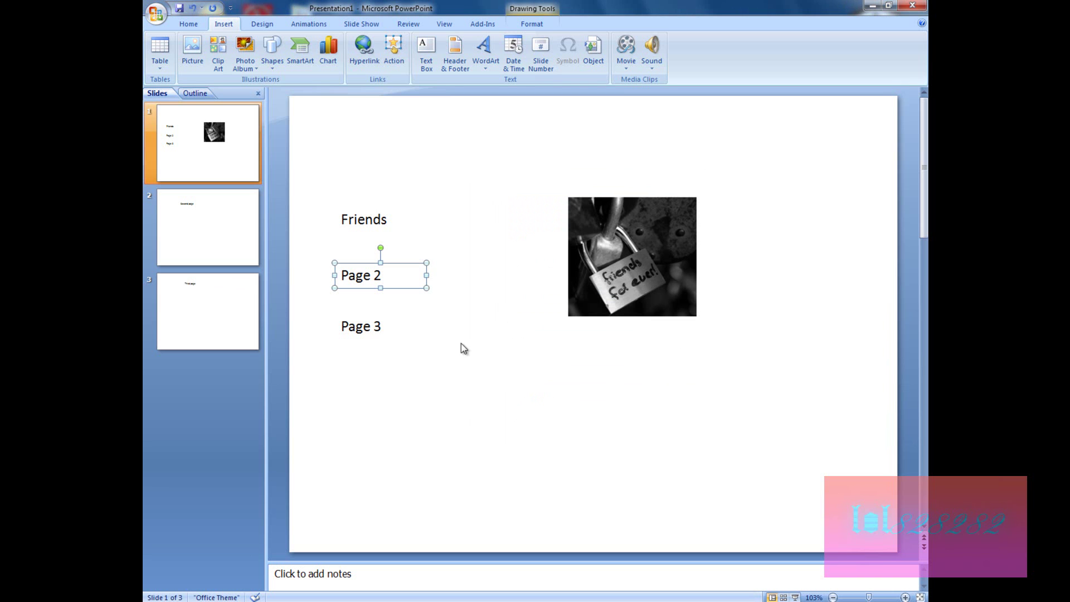
Step: Set the Page 3 text box on slide 1 to hyperlink to Slide 3 on mouse click
click(379, 329)
click(419, 353)
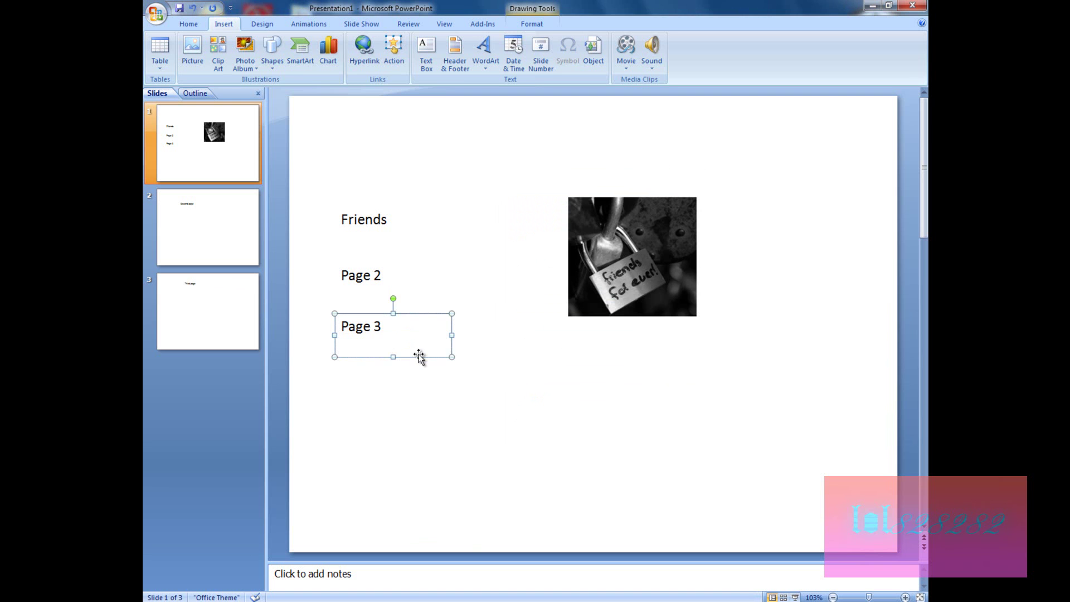
click(402, 58)
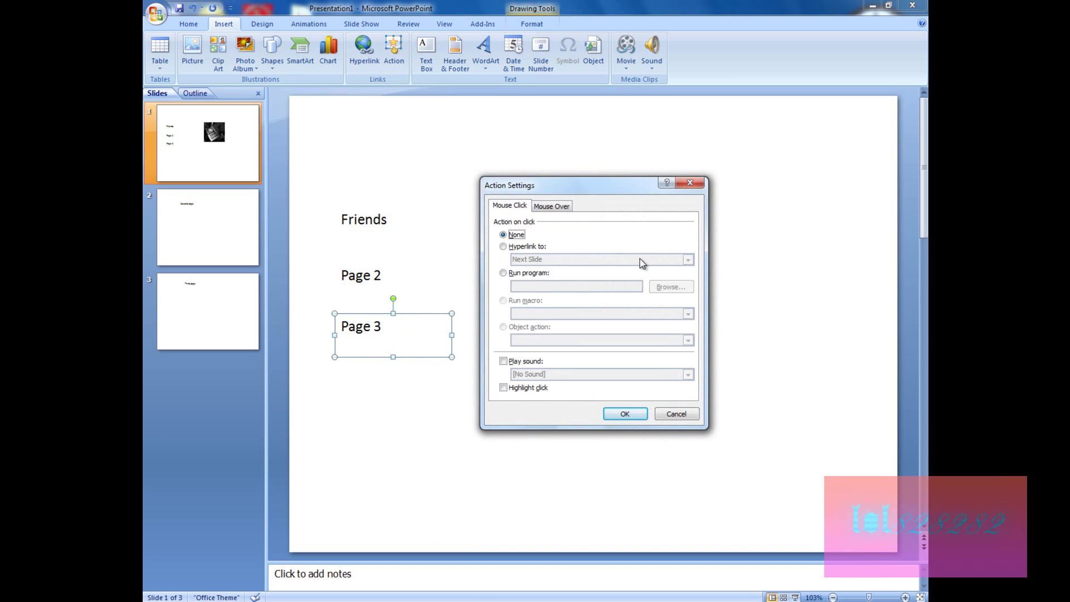
click(539, 247)
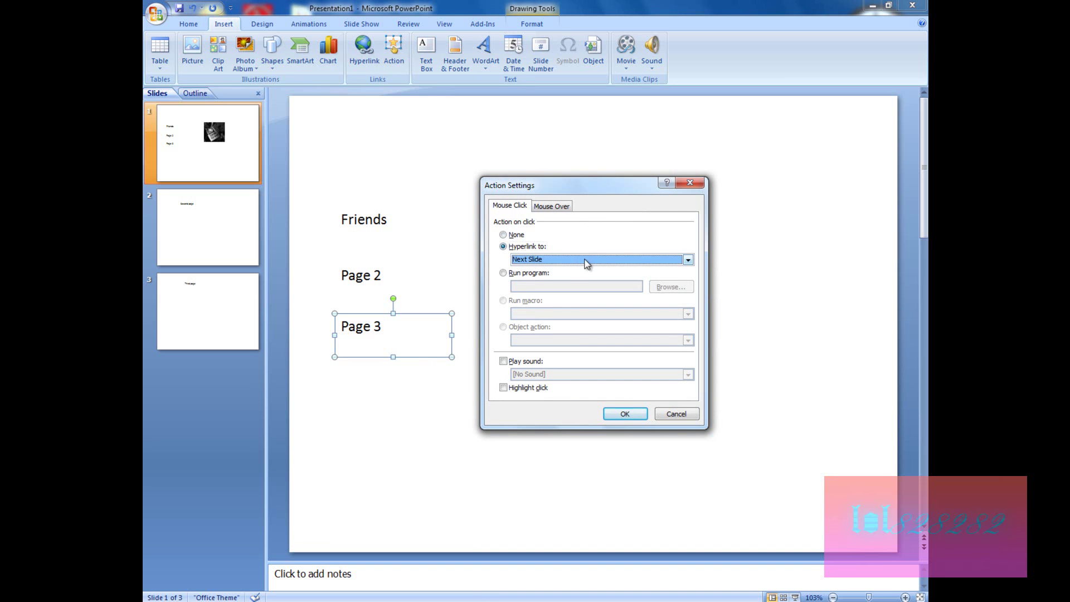
click(586, 260)
scroll(630, 305, down, 2)
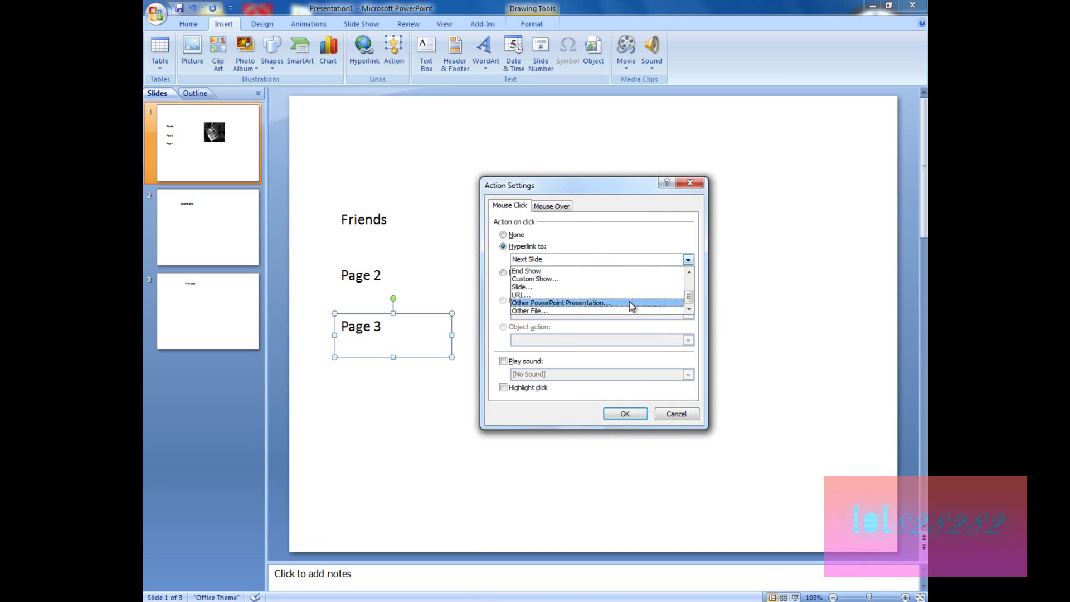
click(532, 287)
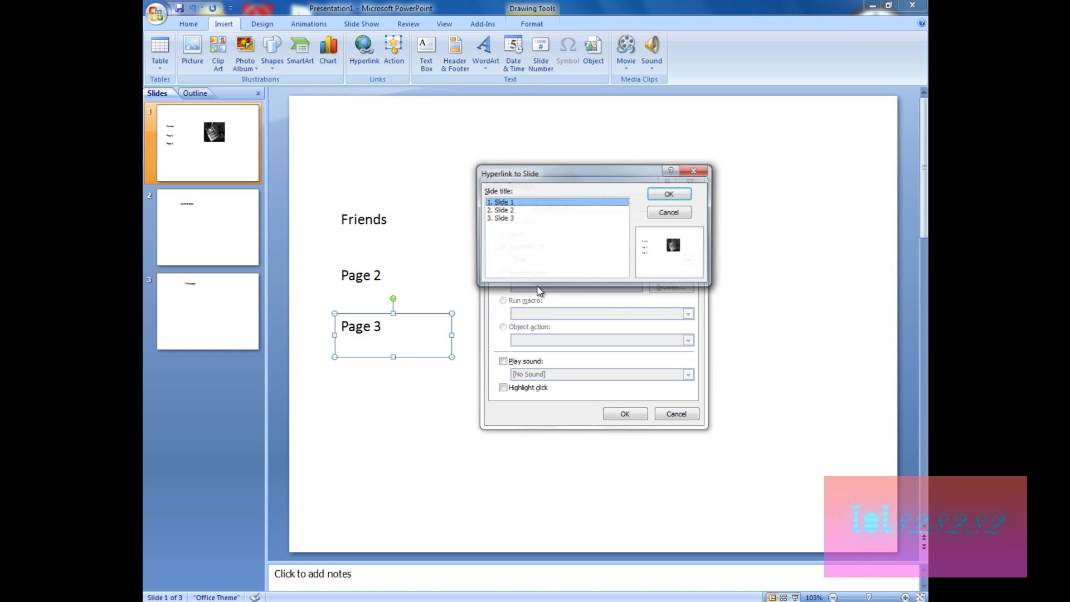
click(512, 219)
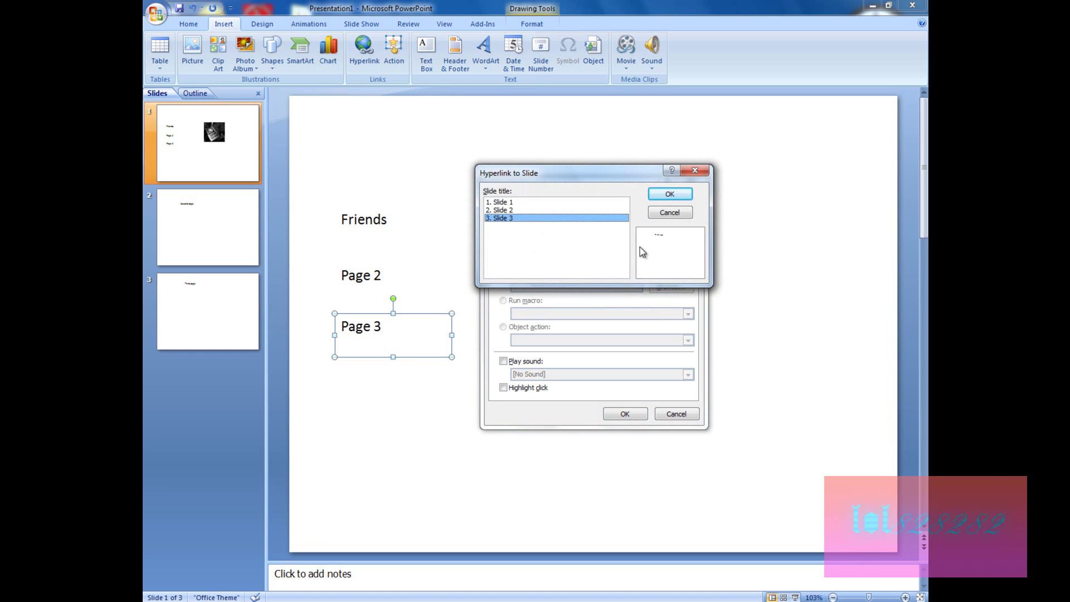
click(674, 195)
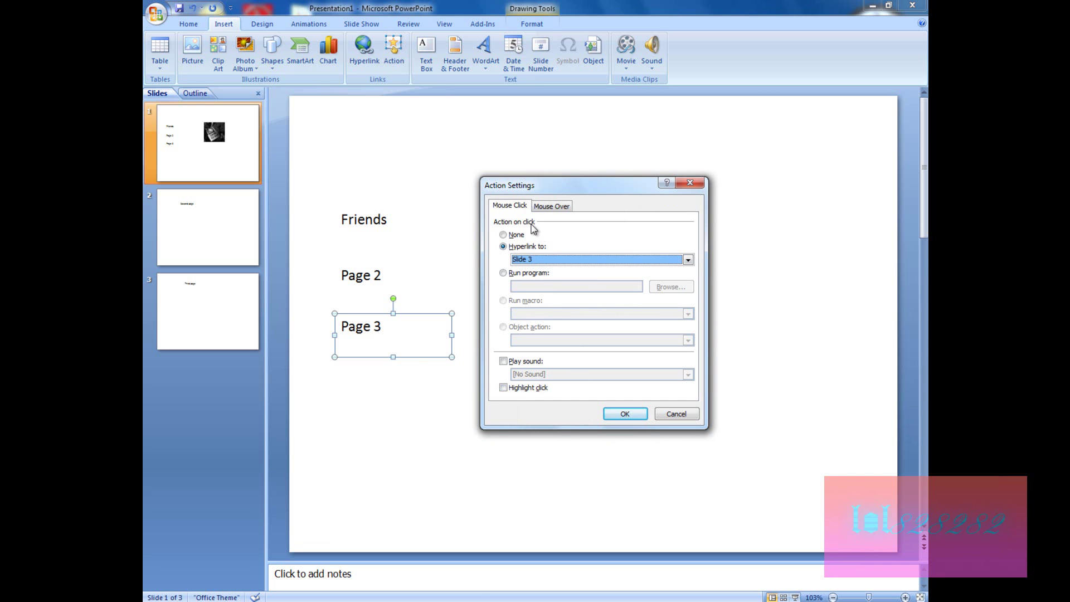
Step: Check the mouse-over options of the Page 3 text box, return to its mouse-click options, and apply the action settings
click(566, 208)
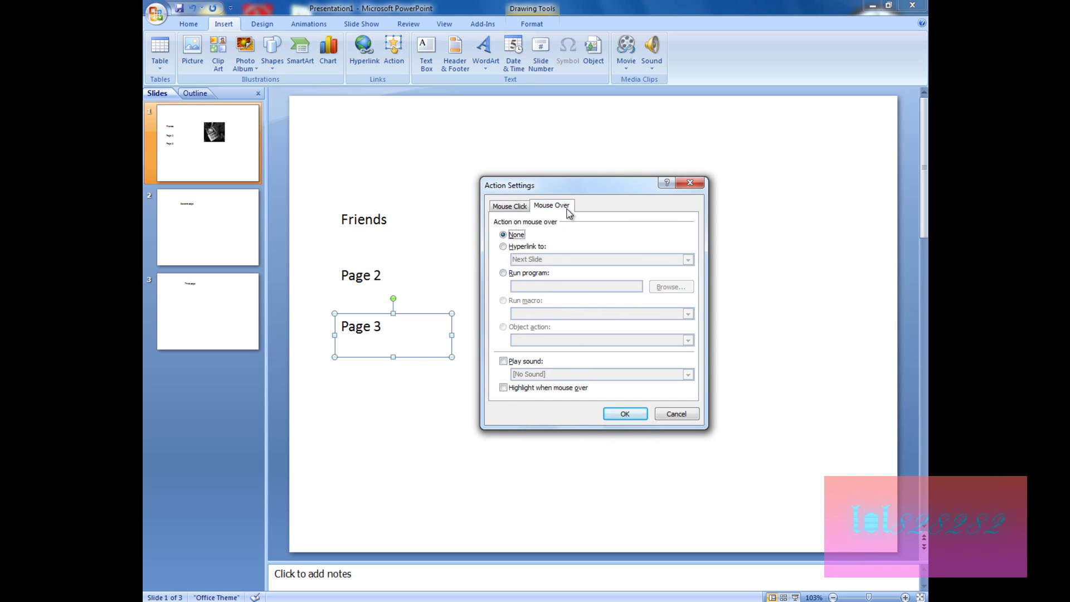
click(518, 207)
click(635, 415)
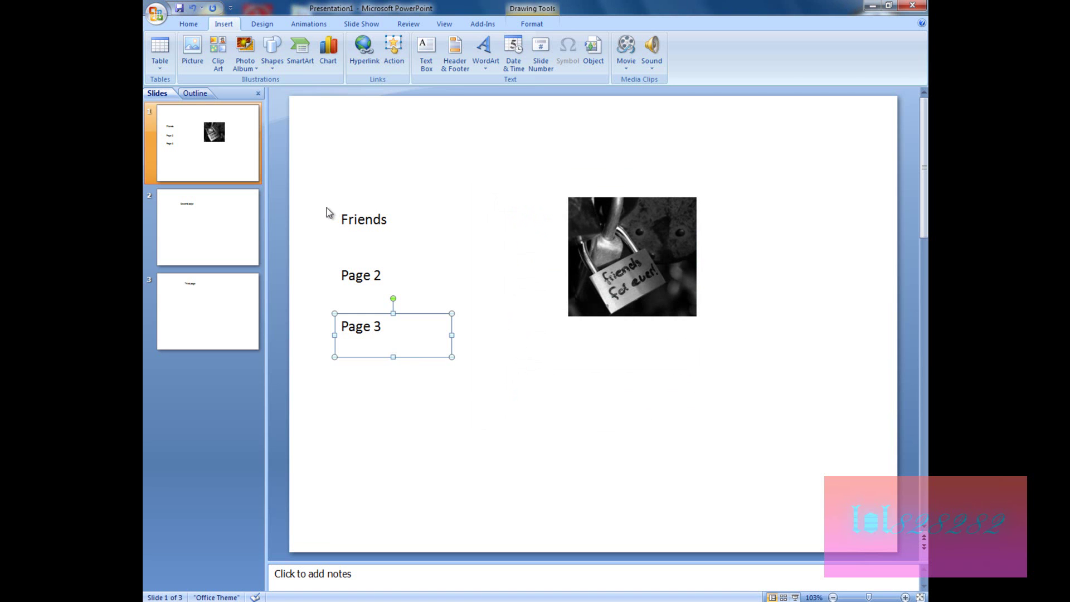
Step: Open the action settings of the "Second page" text box on slide 2 and enable a hyperlink on mouse over
click(211, 217)
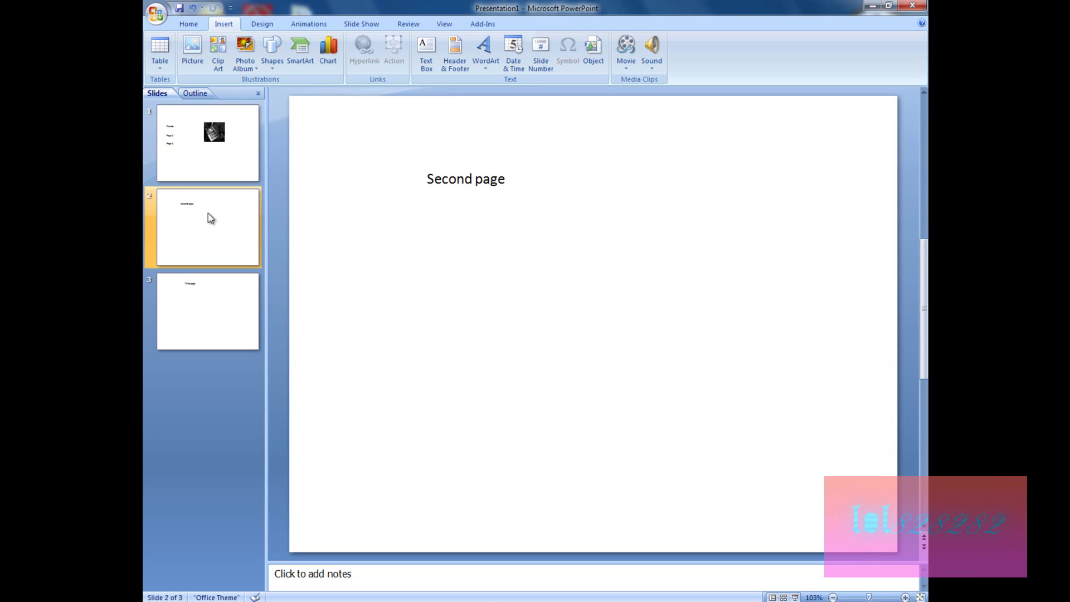
click(463, 179)
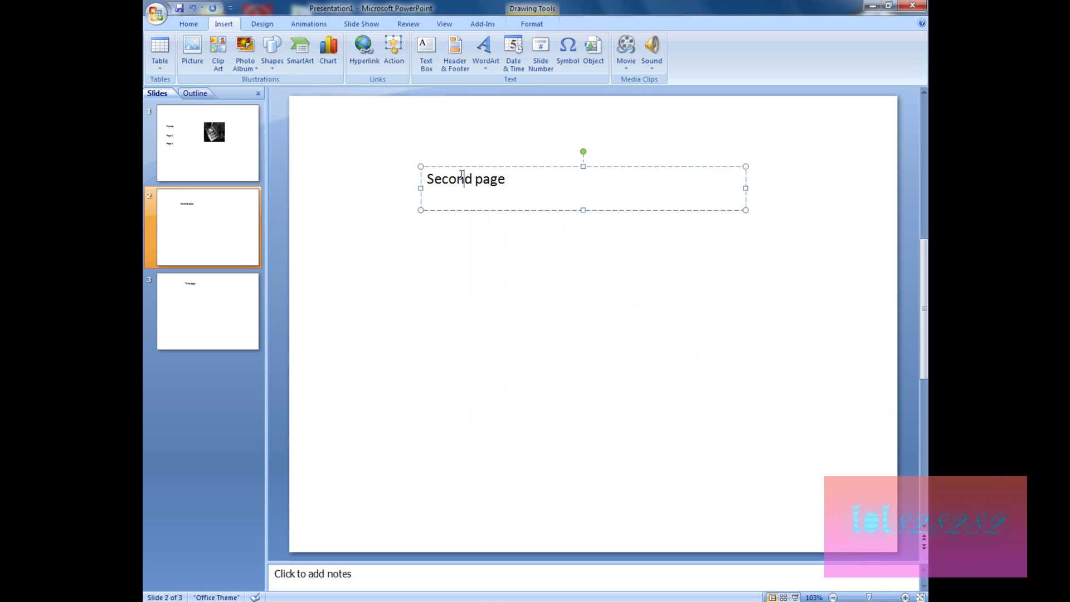
click(530, 211)
click(400, 58)
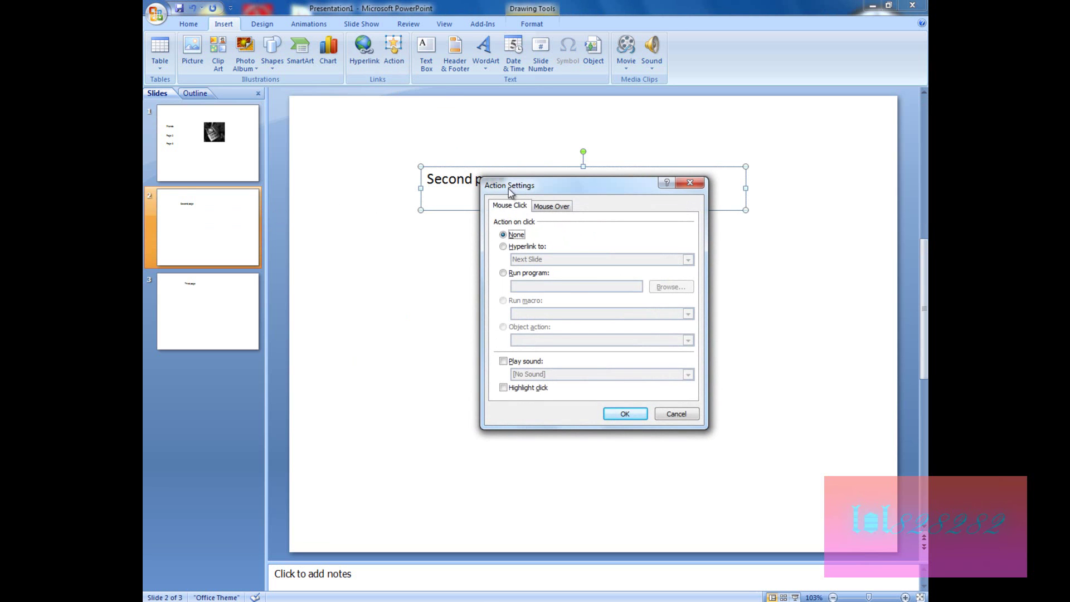
click(558, 208)
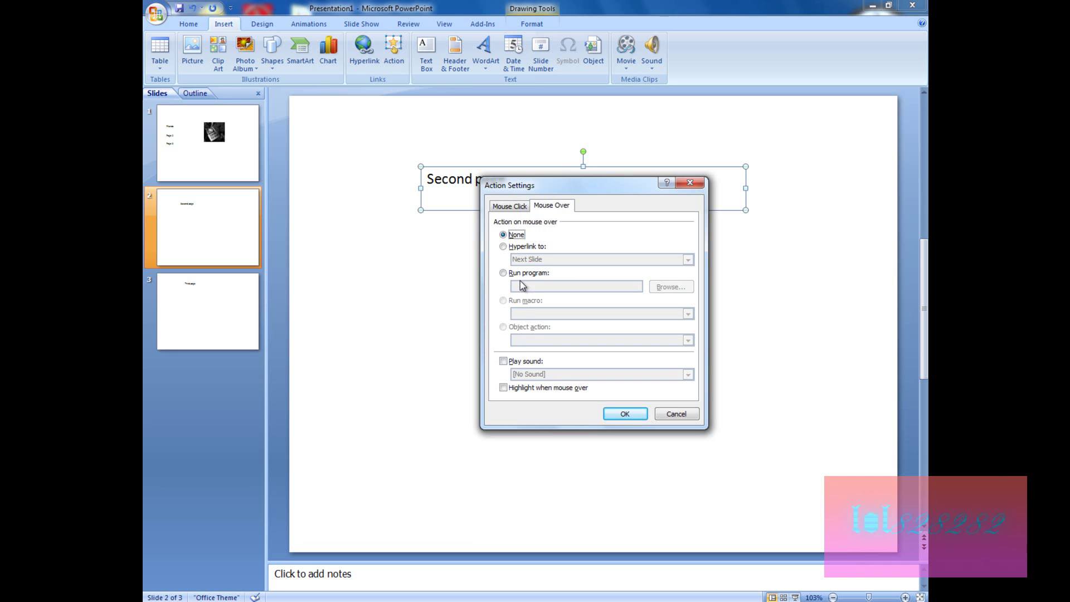
click(537, 247)
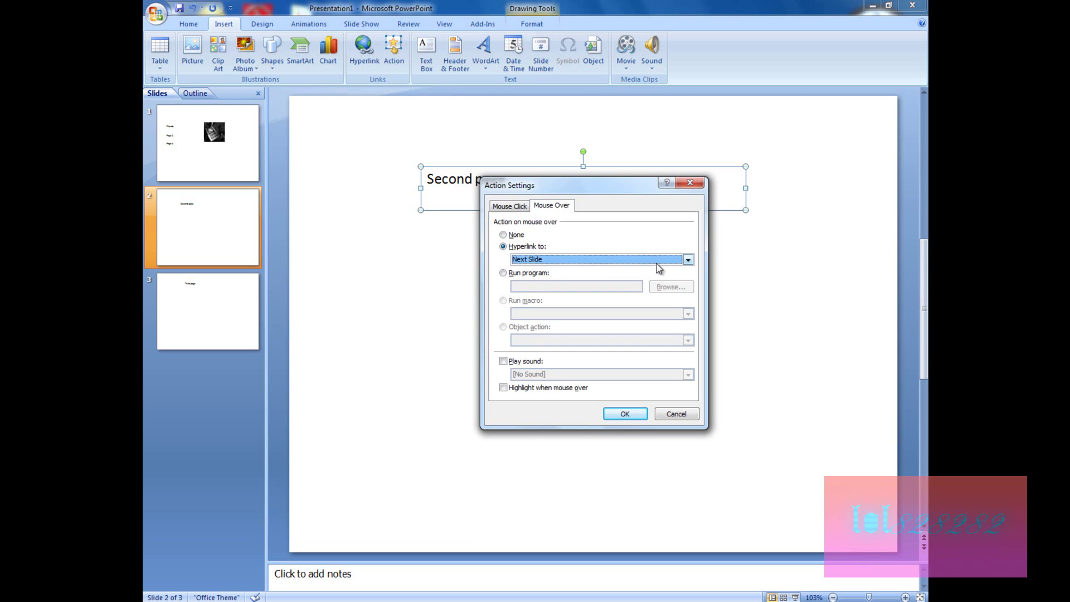
Step: Move the action settings dialog clear of the "Second page" text, choose First Slide as the mouse-over destination, and apply it
click(687, 260)
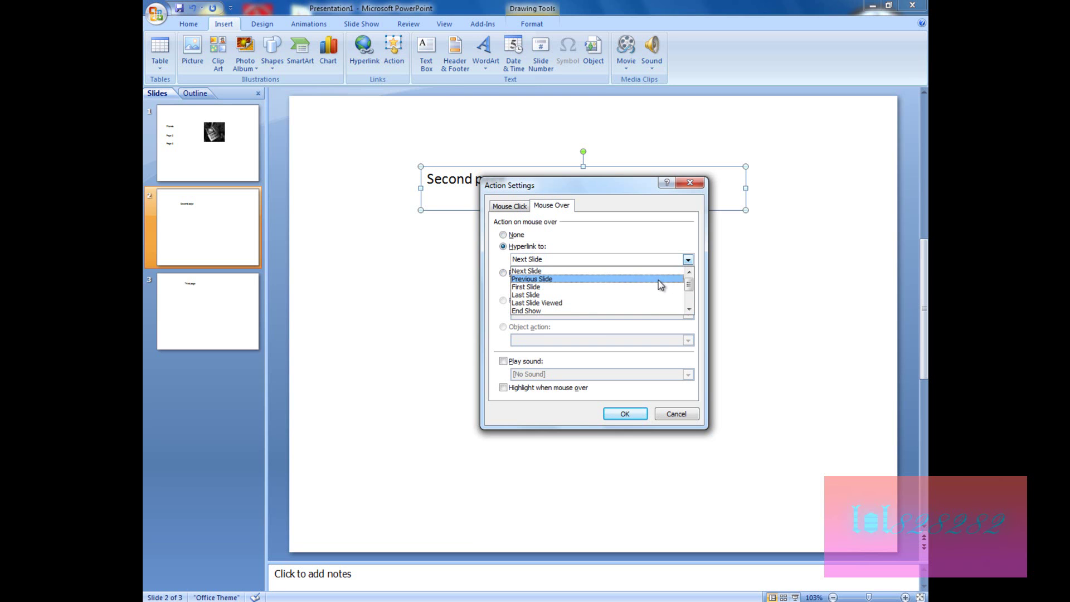
click(615, 206)
drag(616, 191, 665, 251)
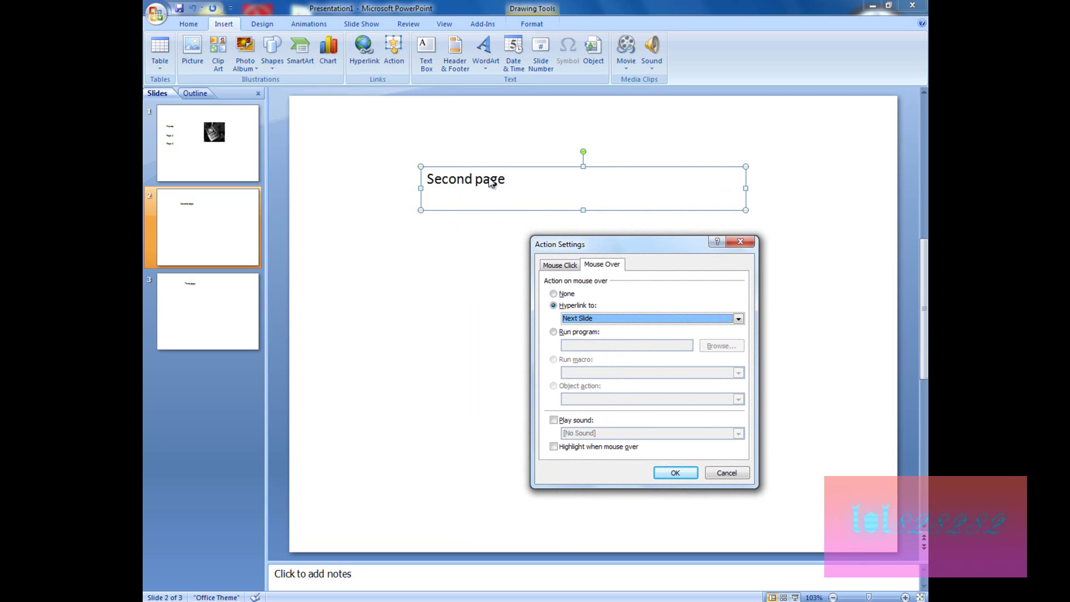
click(667, 319)
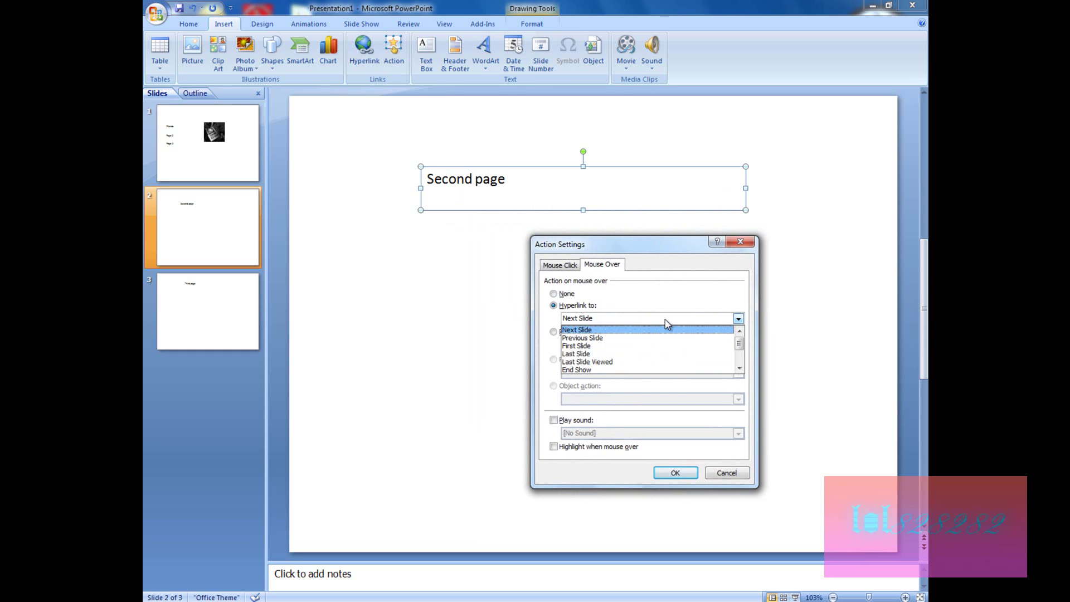
click(683, 350)
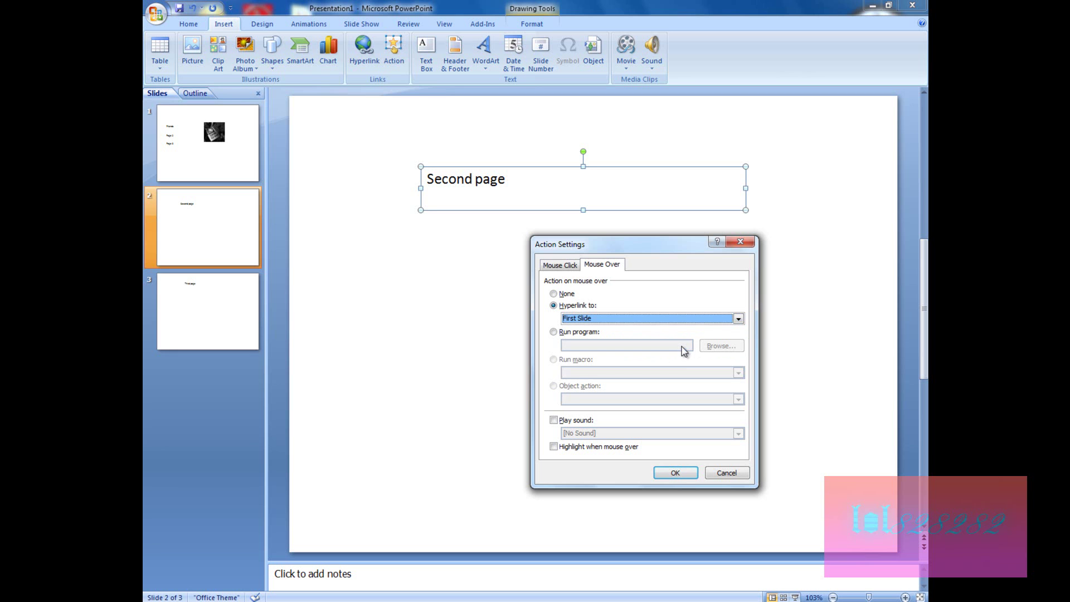
click(687, 477)
Step: Set the "Third page" text box on slide 3 to hyperlink to First Slide on mouse over
click(153, 329)
click(458, 163)
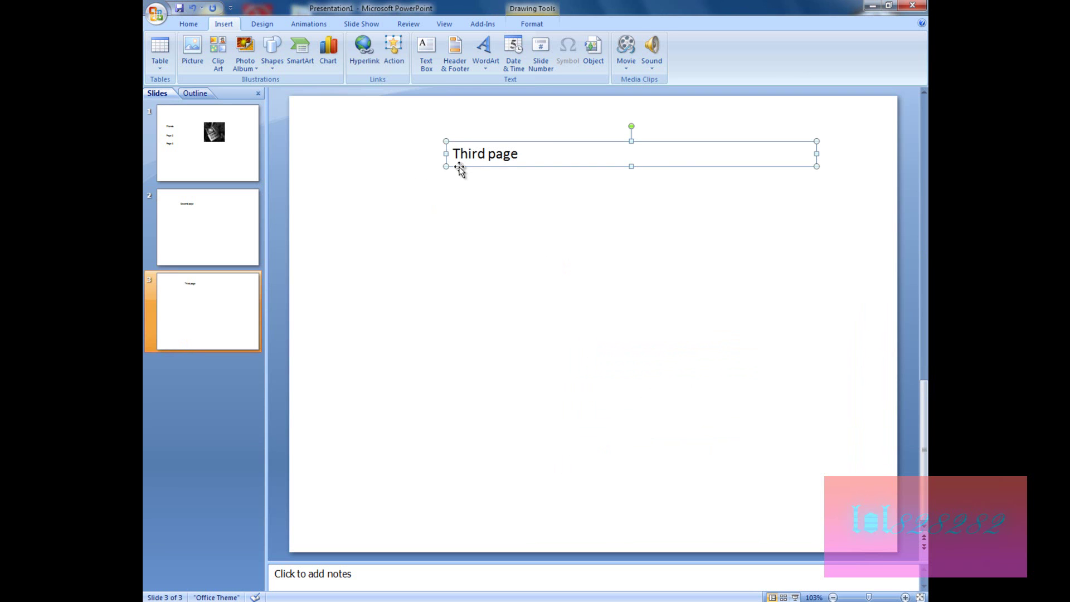
click(394, 53)
click(601, 264)
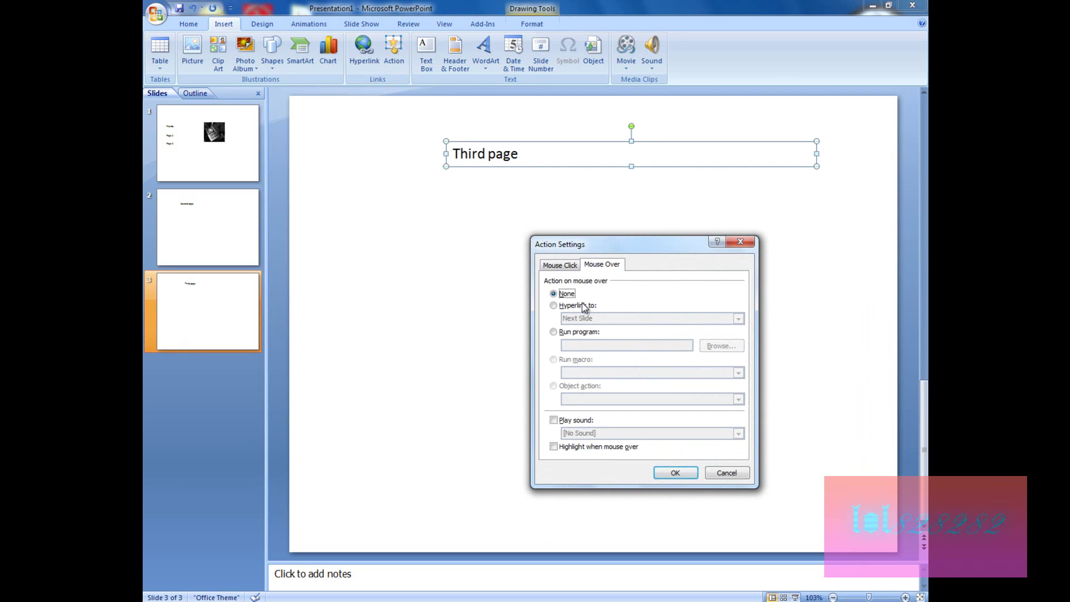
click(584, 306)
click(604, 317)
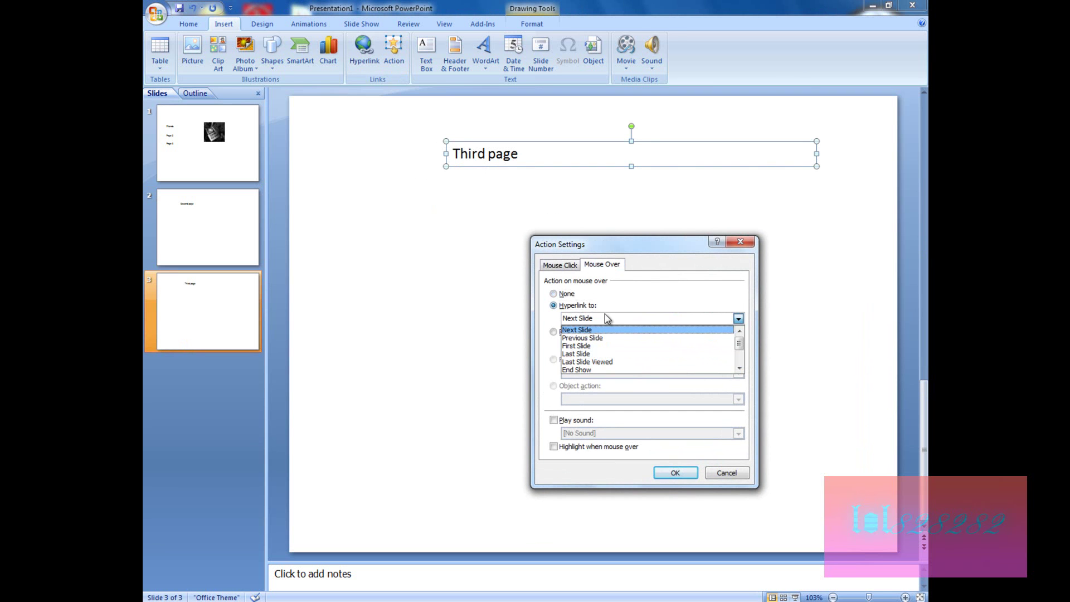
click(623, 348)
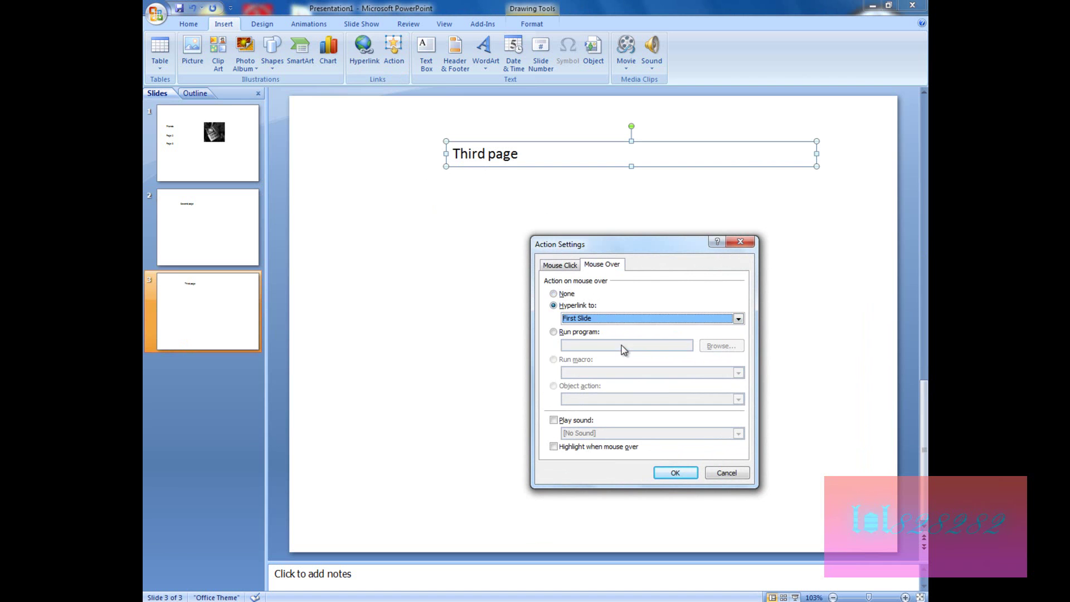
click(676, 473)
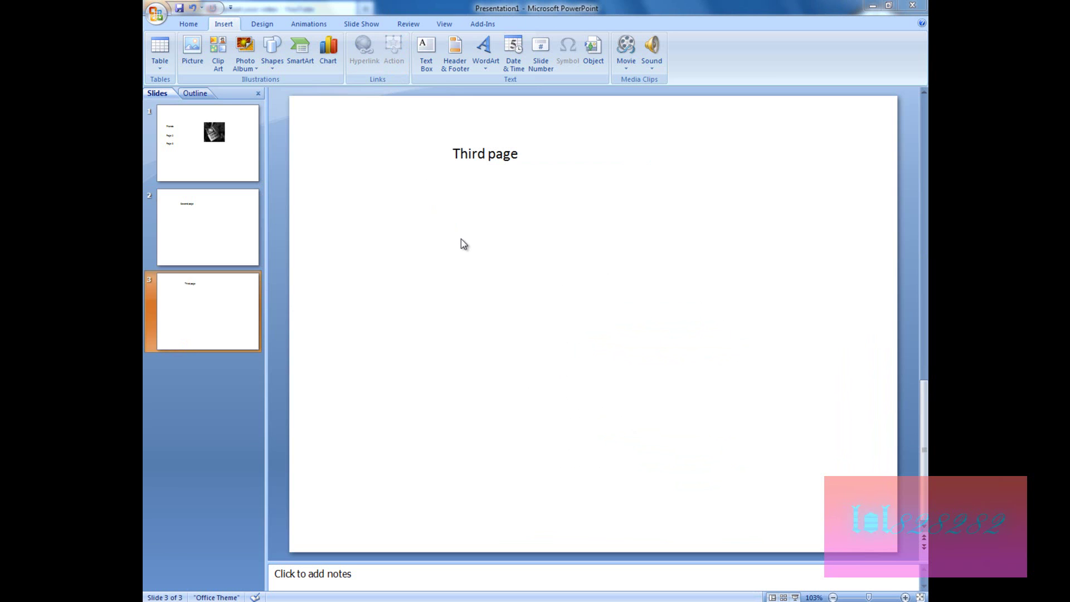
Step: Run the slide show from the beginning and test the Page 2 link, returning to the first slide each time
key(F5)
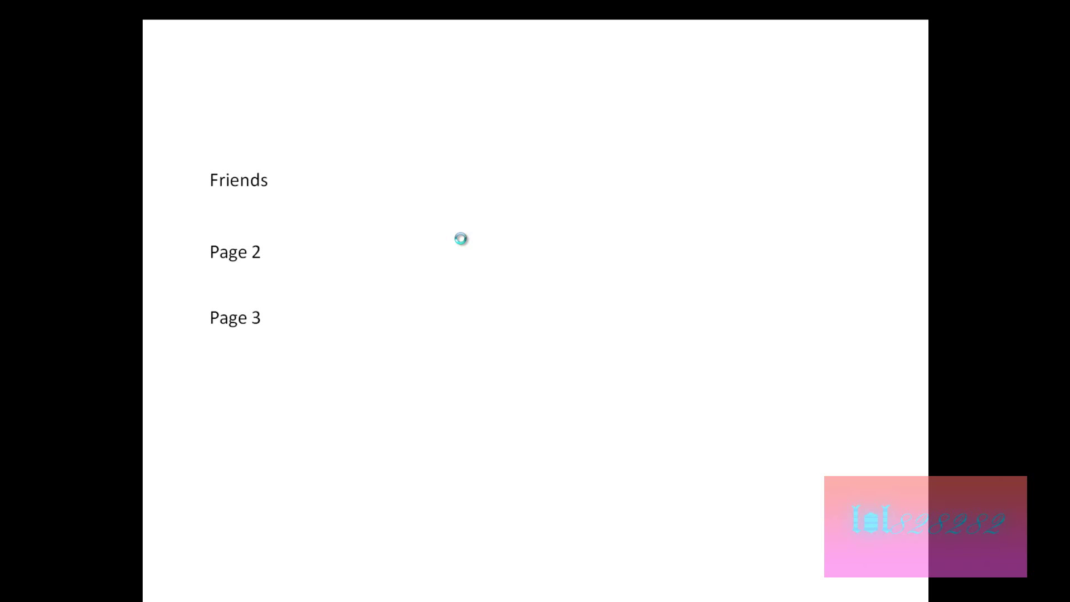
right_click(245, 255)
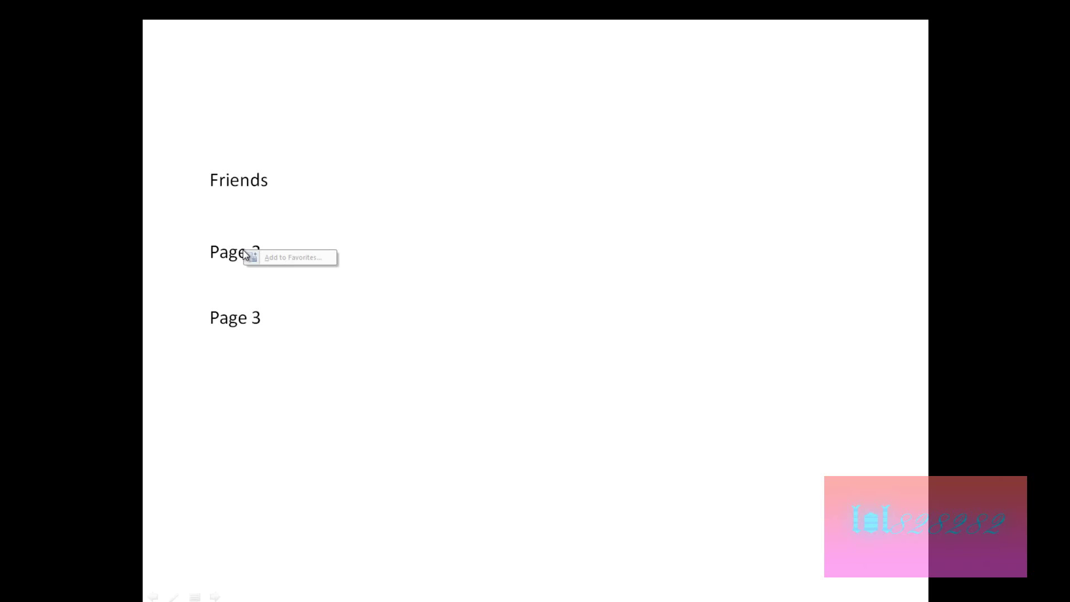
click(237, 251)
click(237, 251)
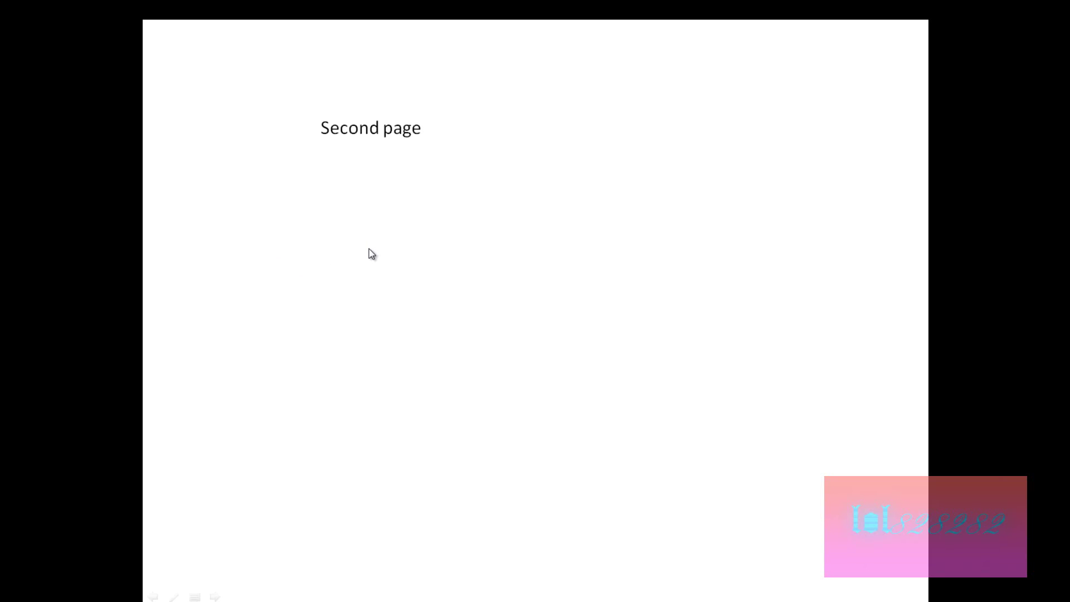
key(Left)
click(256, 253)
key(Left)
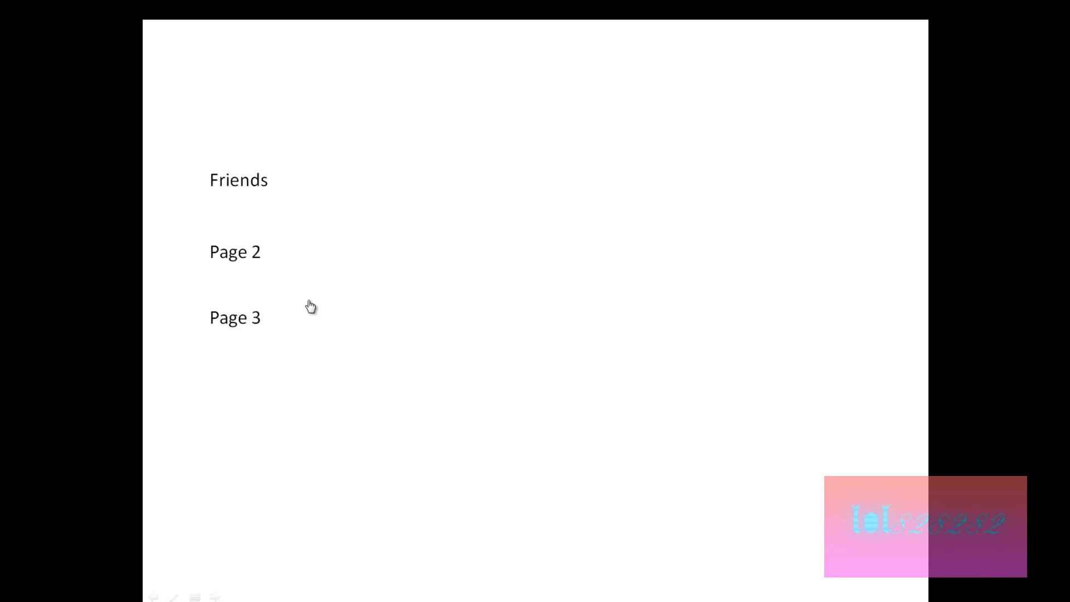
Step: Test the Page 3 link twice in the slide show, going back to the first slide, and end the show
click(253, 318)
key(Left)
click(247, 316)
key(Left)
right_click(444, 230)
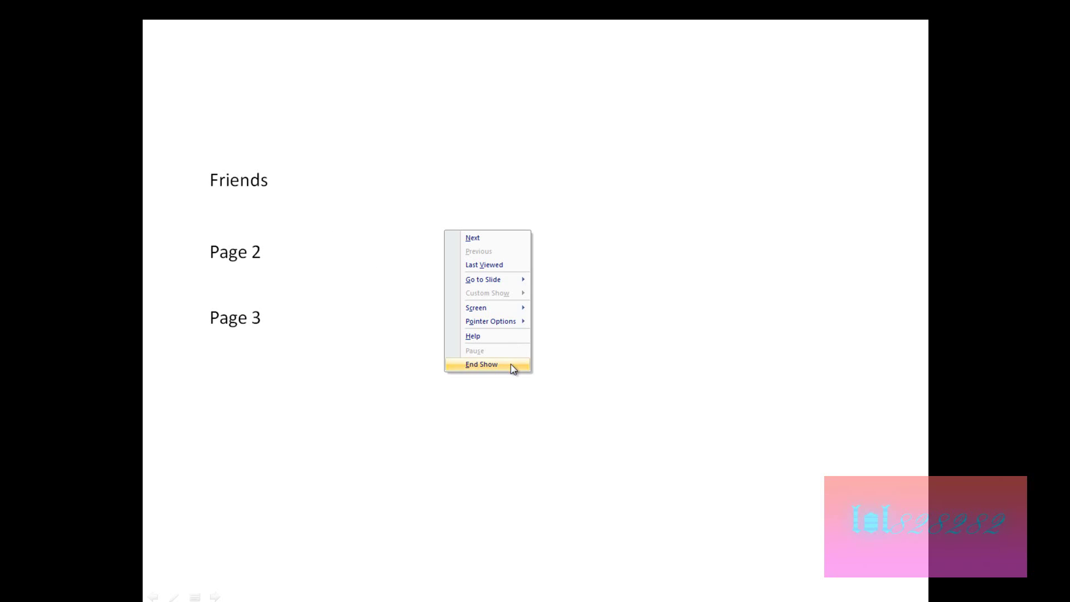
click(513, 365)
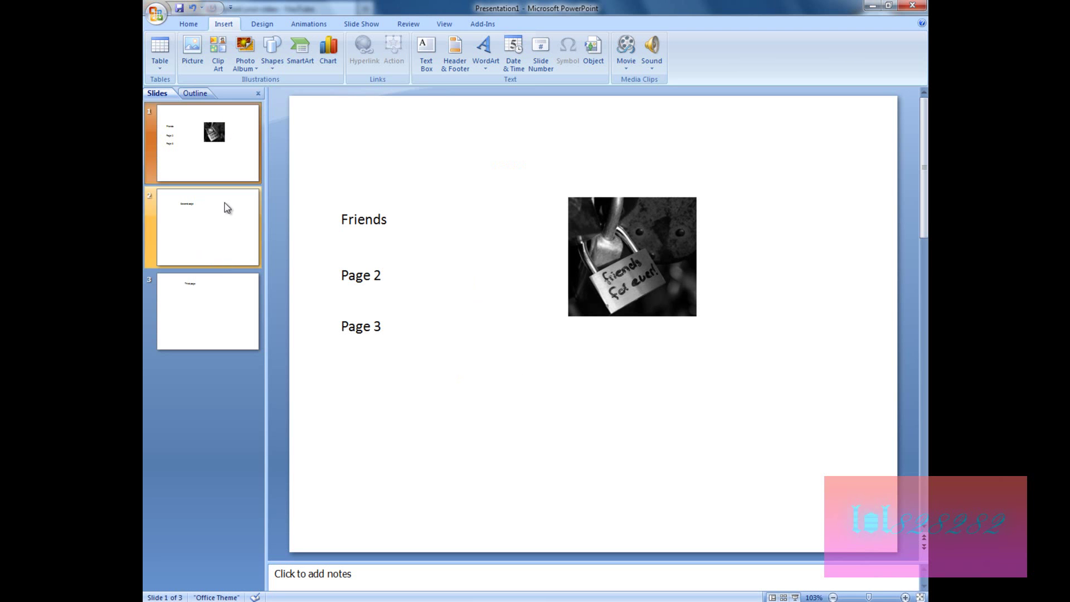